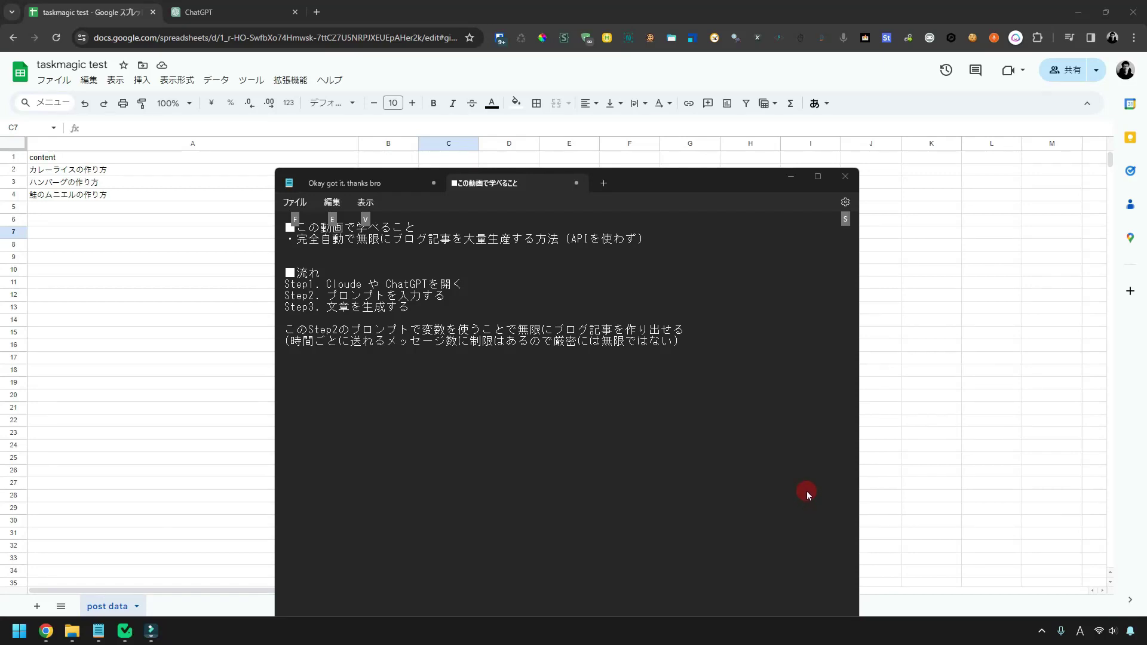
Bring the outline notes forward and place them beside ChatGPT's new chat page.
click(807, 494)
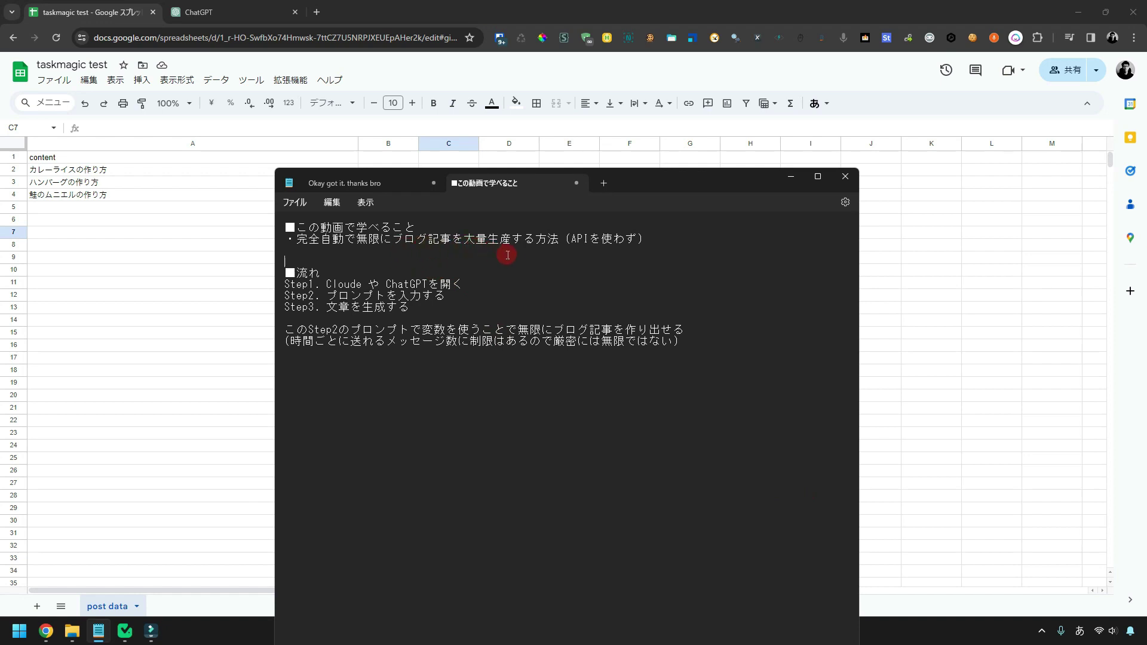
click(385, 253)
click(210, 12)
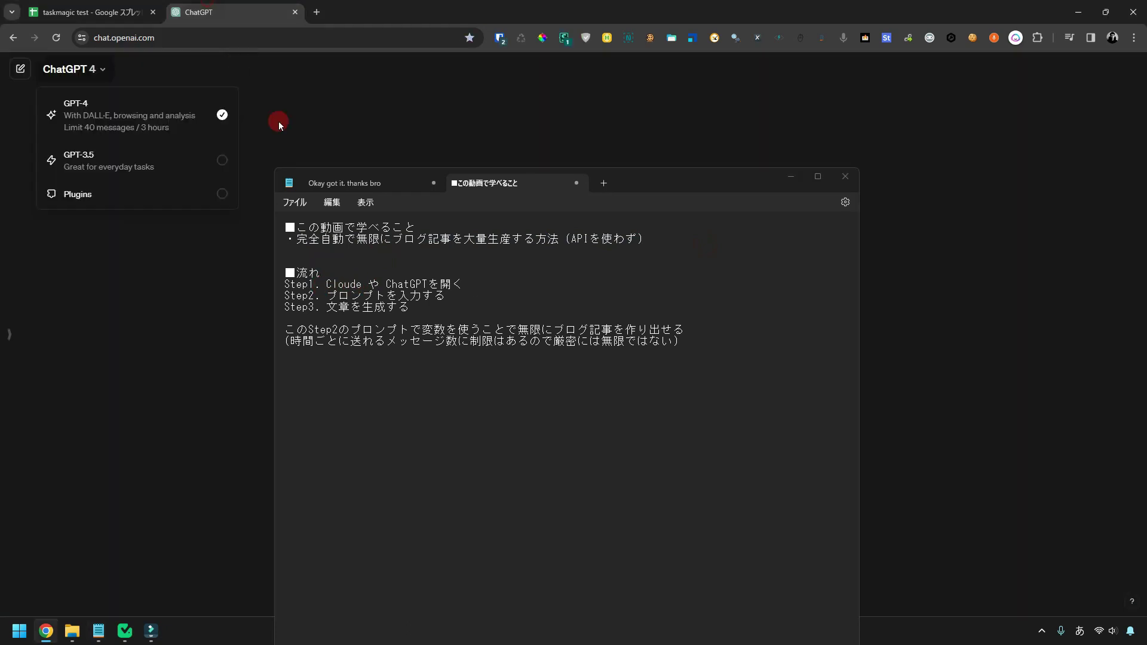
click(228, 303)
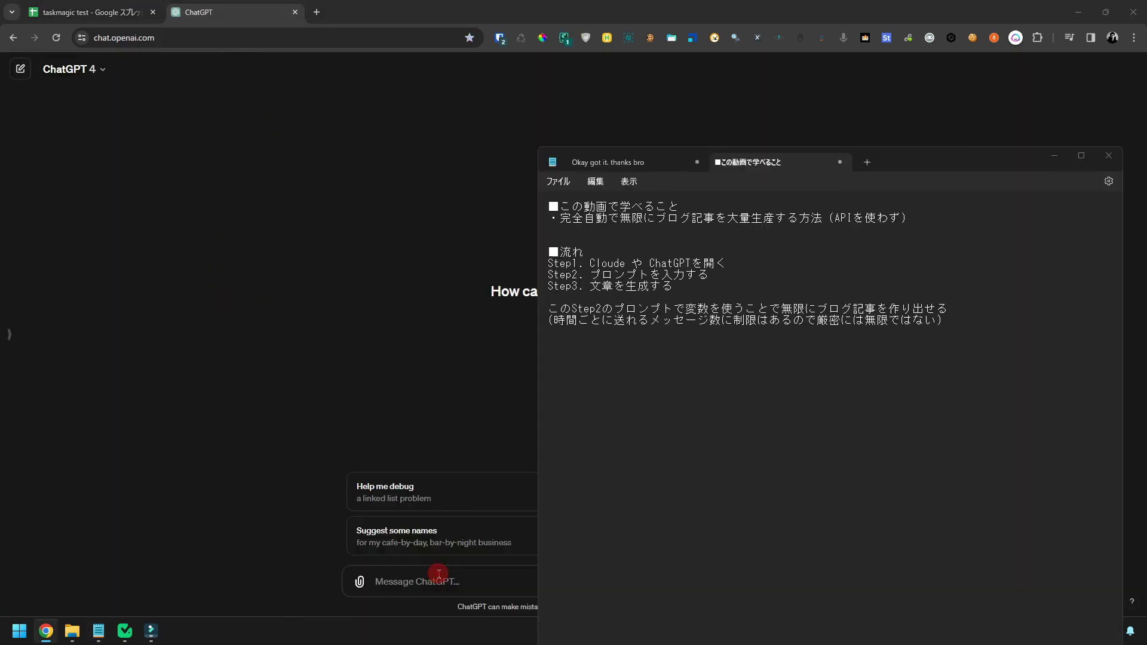
drag(672, 184, 935, 161)
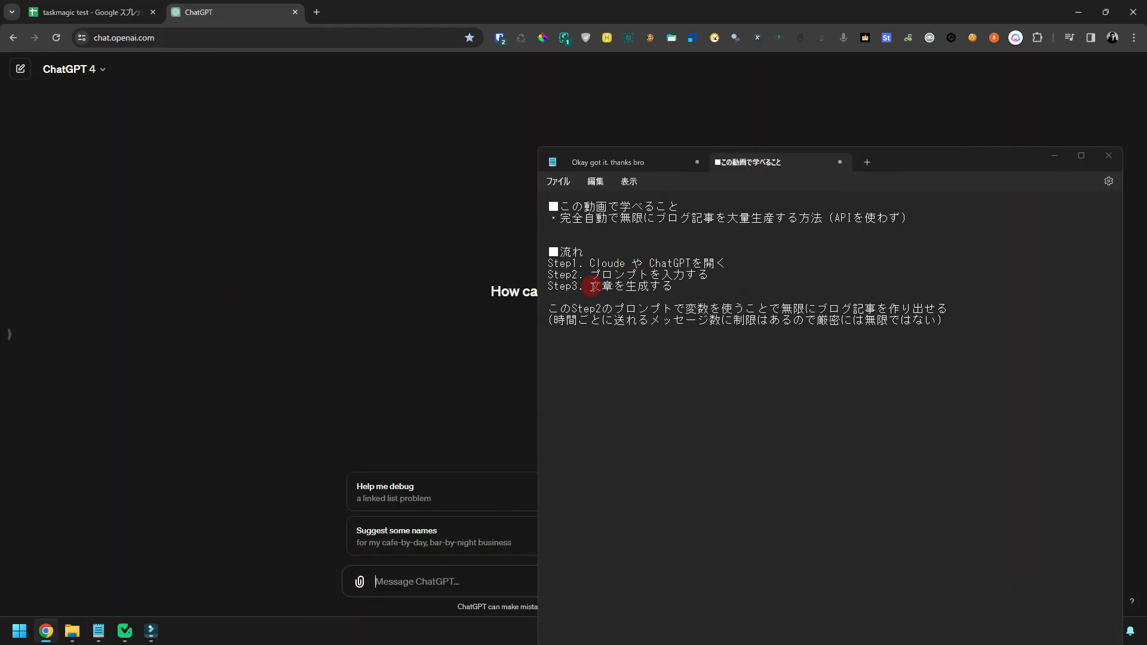
Highlight the Step3 text-generation line, the プロンプト word in Step2 and the message-limit caveat.
mouse_move(591, 286)
mouse_down()
mouse_move(680, 289)
mouse_move(571, 267)
mouse_up()
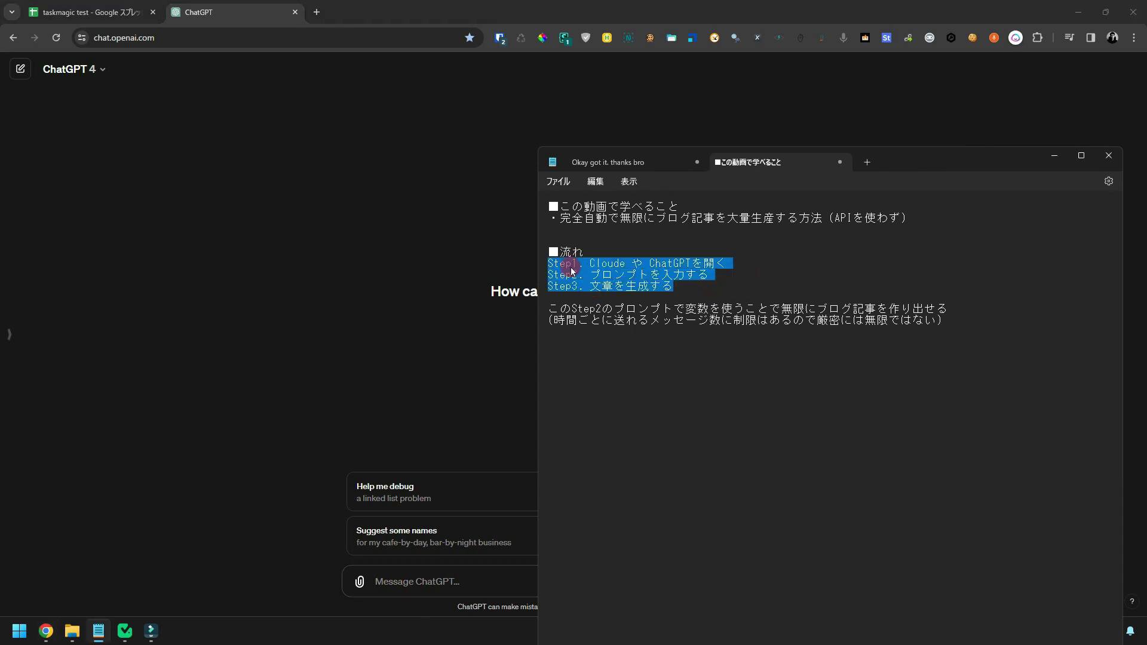
click(603, 282)
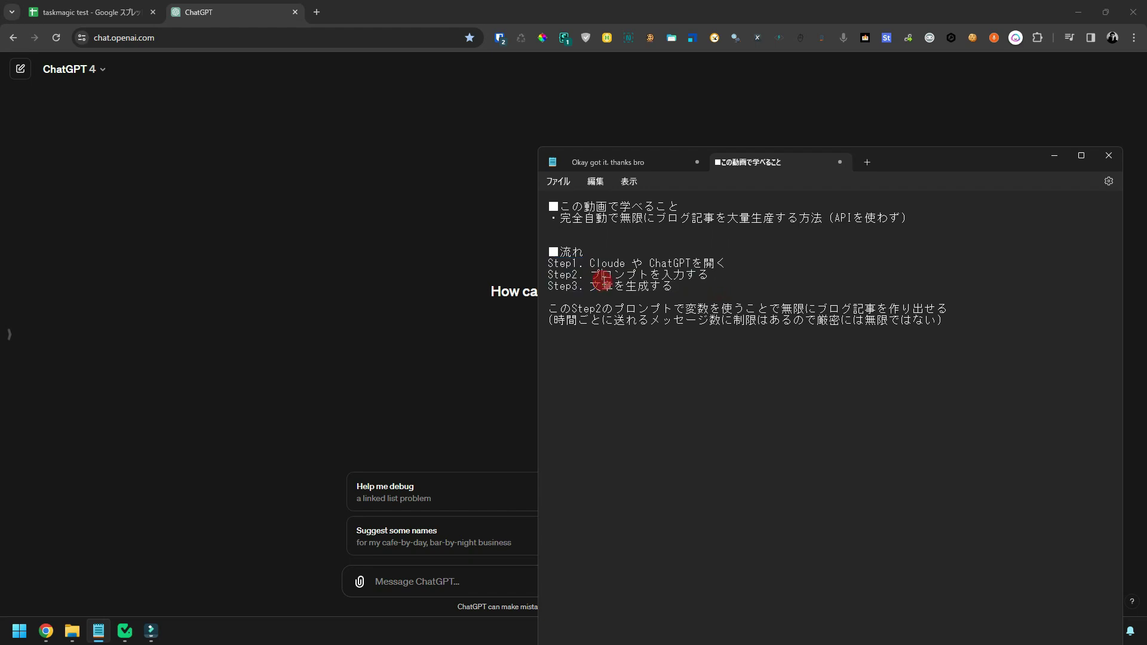
drag(593, 278, 657, 282)
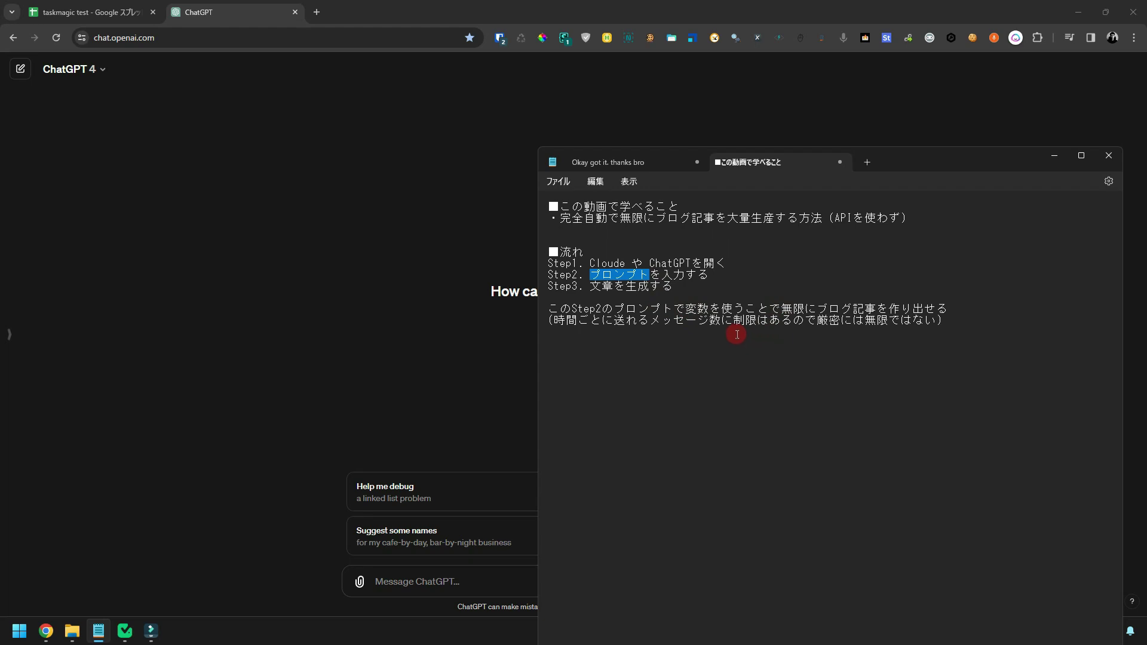
drag(613, 325, 842, 325)
drag(929, 161, 986, 418)
Glance at the ChatGPT model list, then highlight （APIを使わず） in the notes' summary line.
click(144, 117)
click(100, 70)
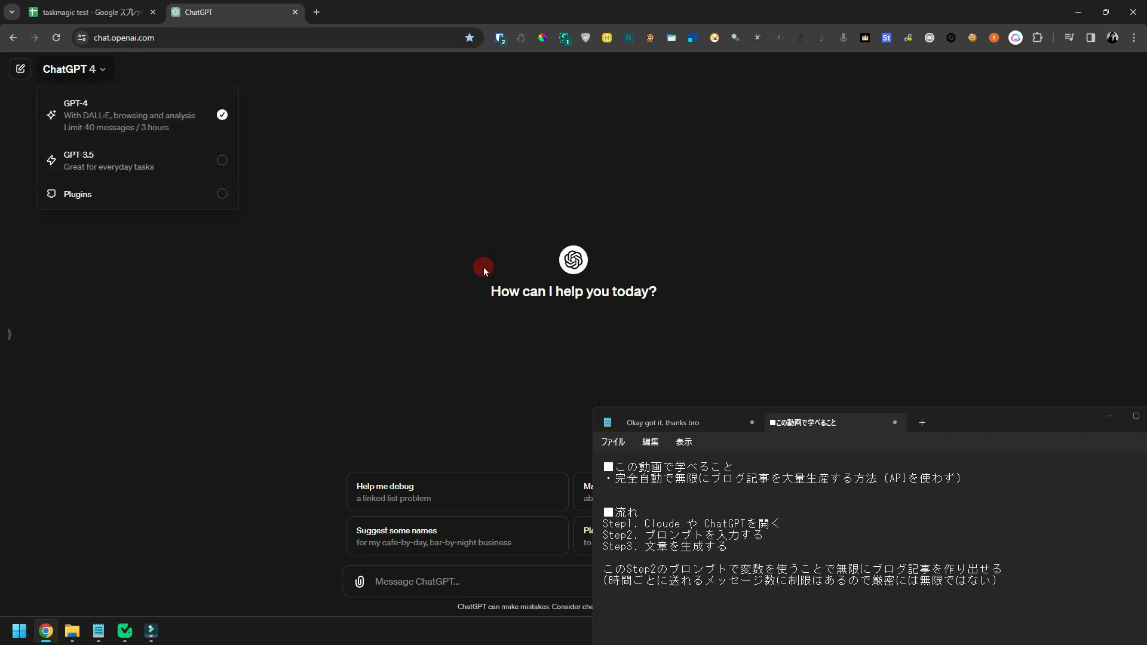
click(639, 385)
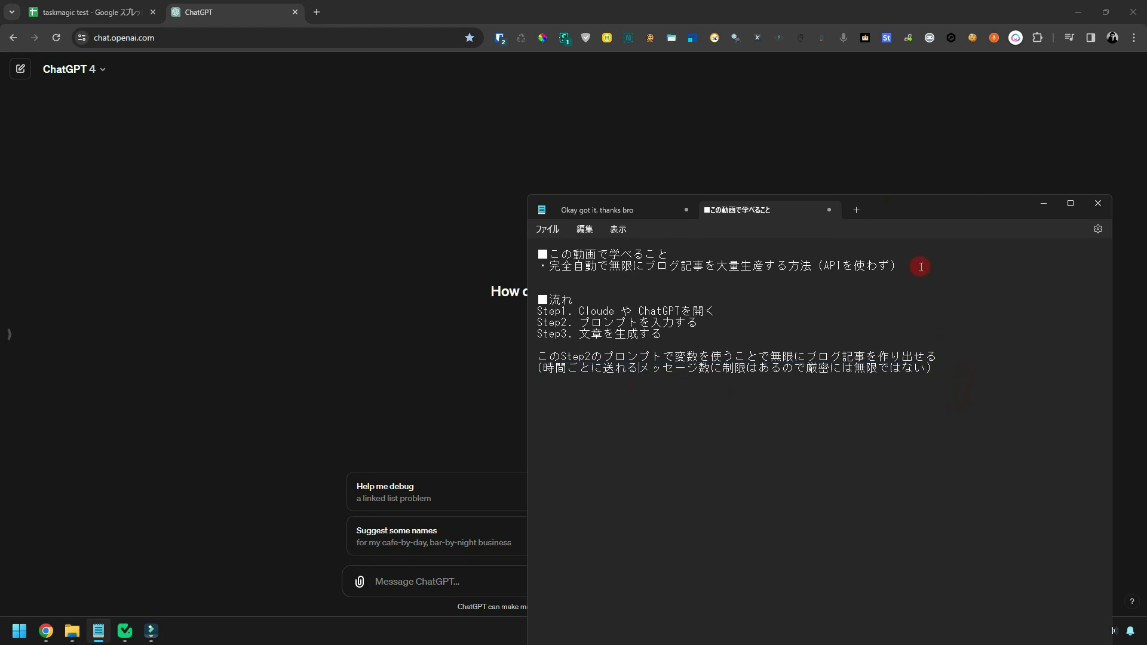
drag(917, 265, 817, 267)
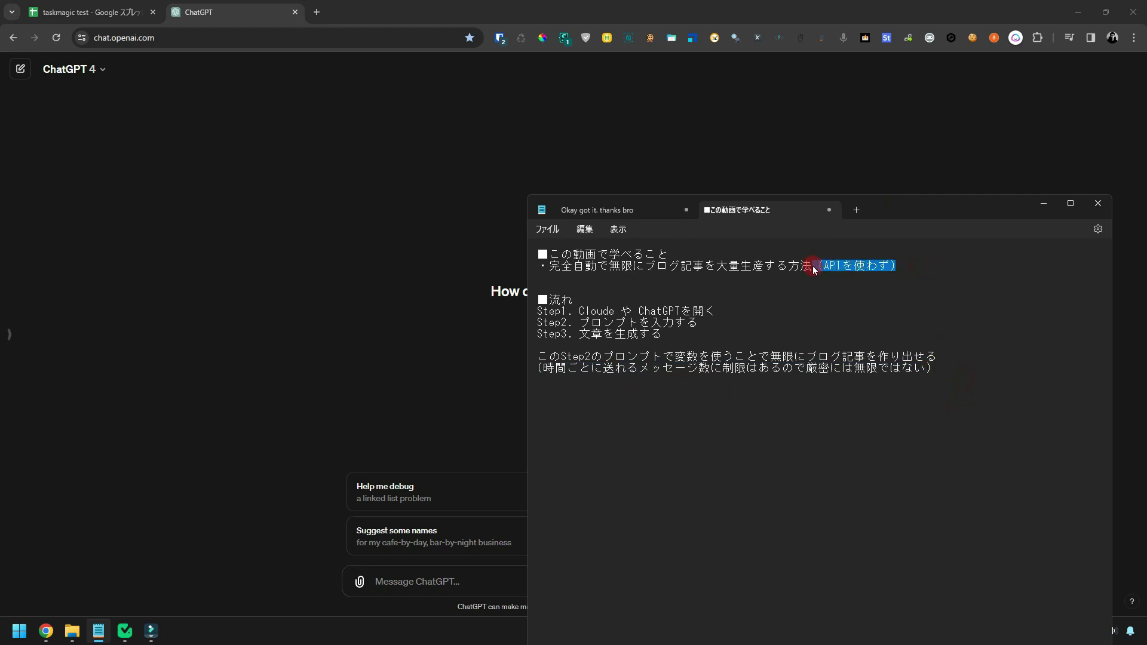
click(814, 269)
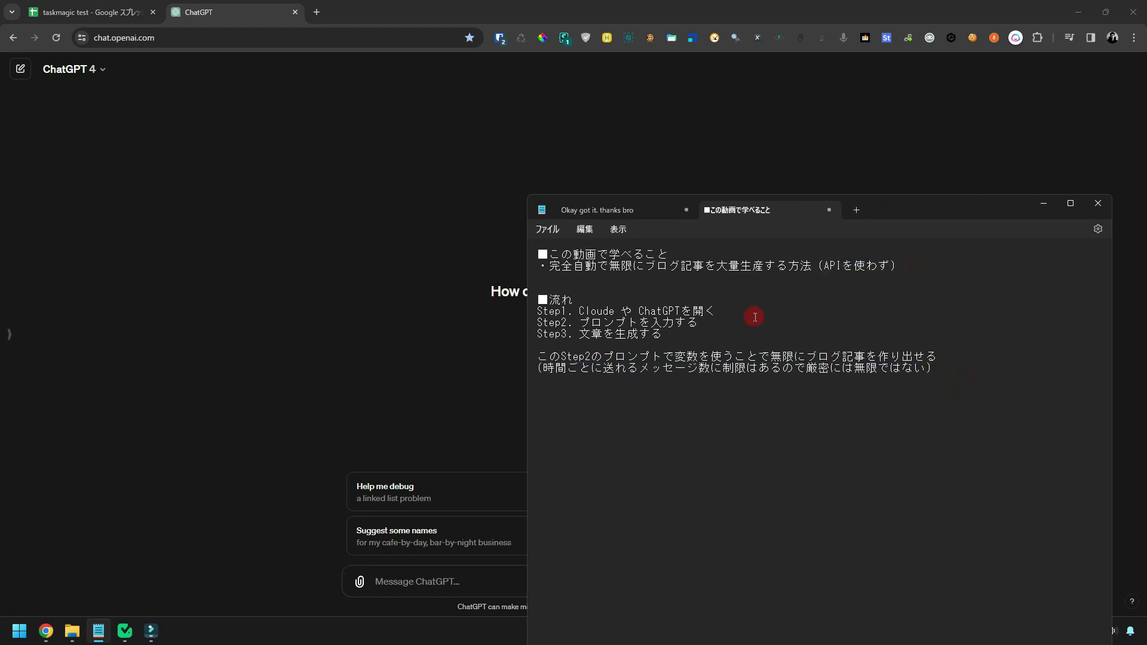
click(173, 6)
Select the recipe keyword rows under the content header, then bring the TaskMagic editor forward.
click(130, 6)
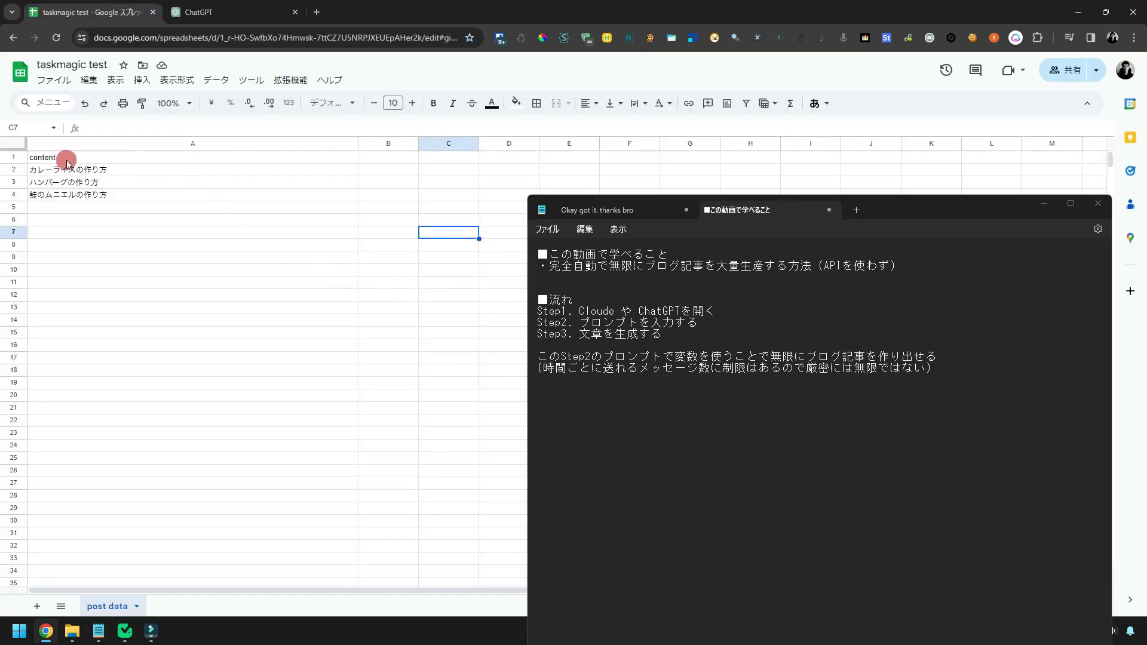
click(13, 157)
click(133, 182)
click(166, 170)
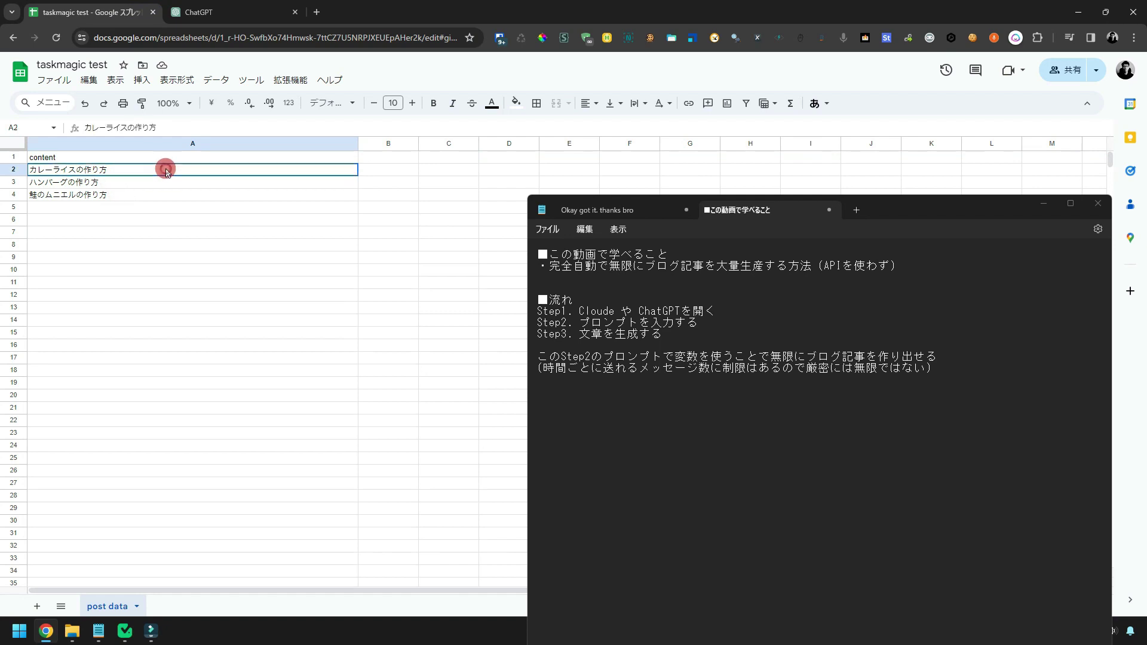
drag(166, 170, 175, 449)
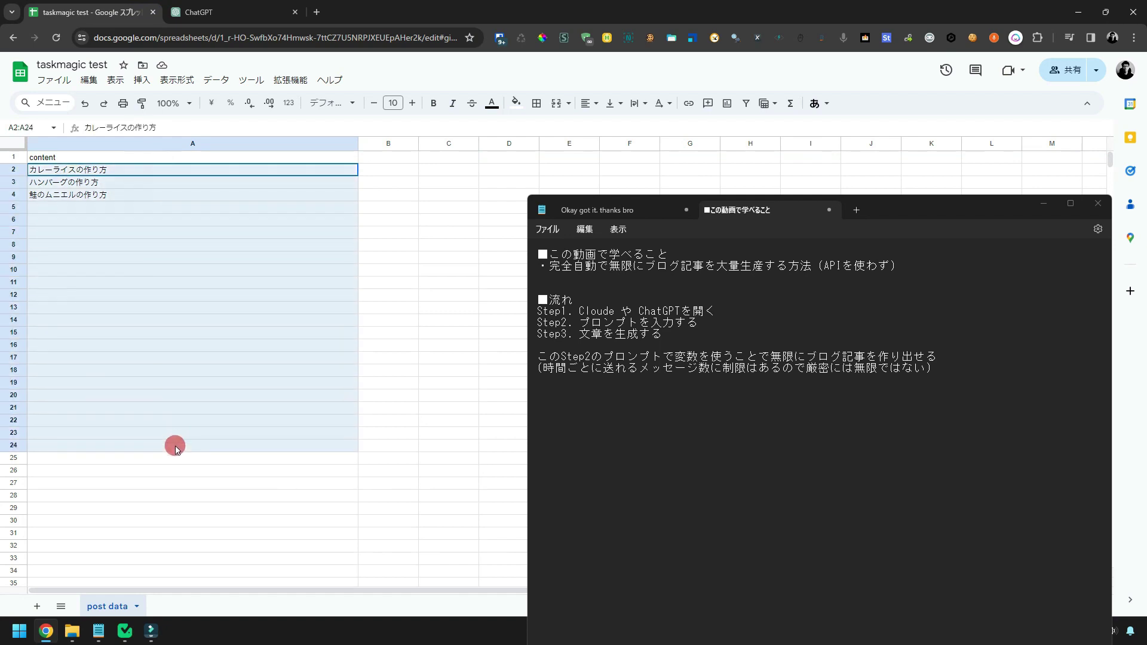
mouse_move(175, 448)
mouse_down()
mouse_move(182, 558)
mouse_move(270, 245)
mouse_move(279, 167)
mouse_up()
click(183, 561)
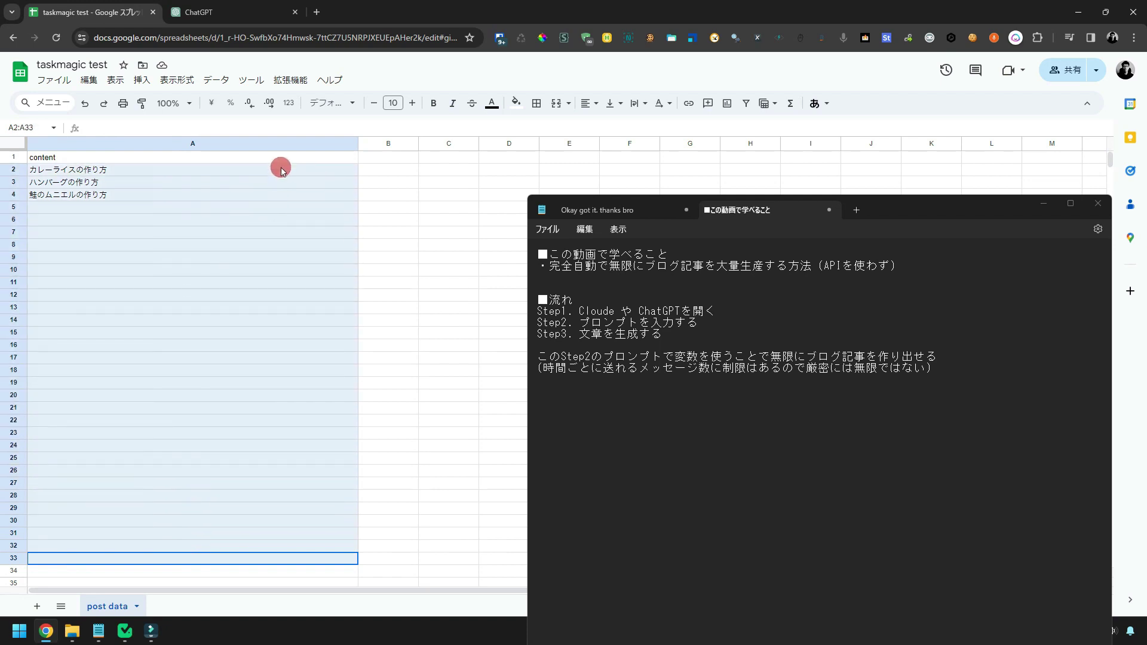
click(390, 263)
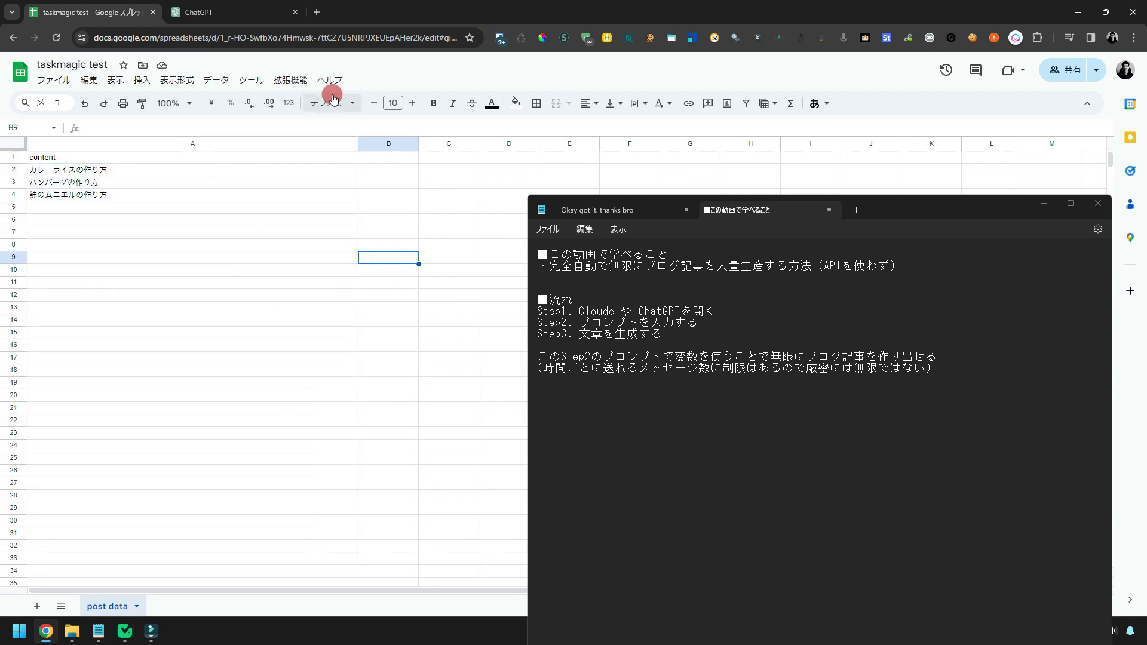
click(124, 631)
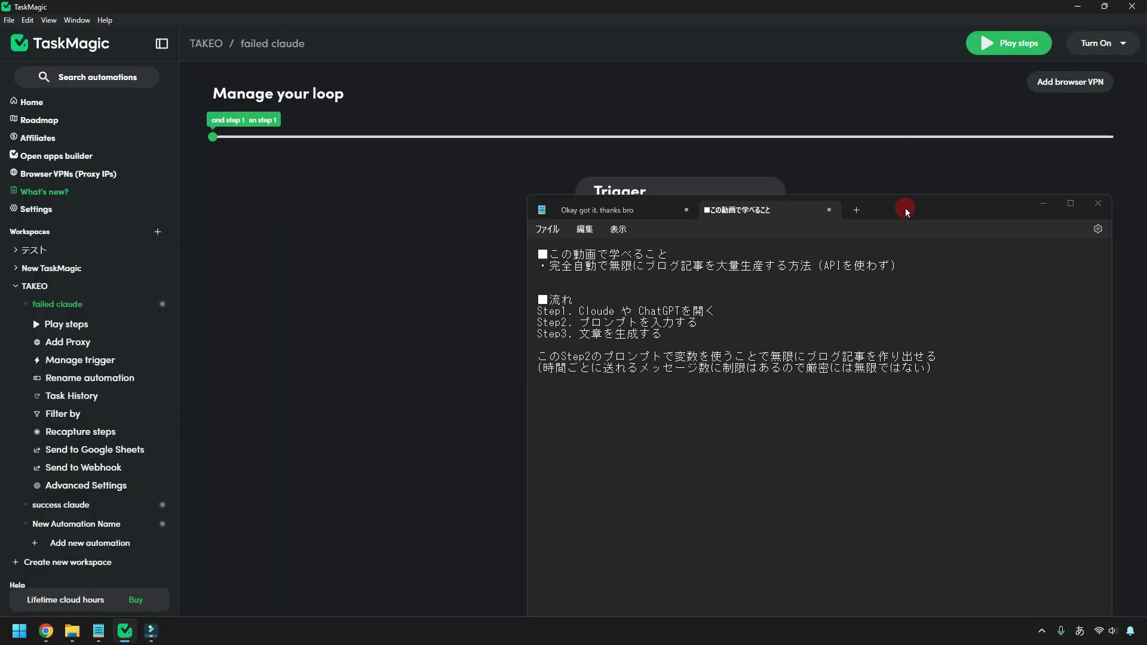
Minimize the notes to reveal the failed claude loop's four steps, then return to the spreadsheet.
drag(907, 210, 950, 527)
click(1082, 512)
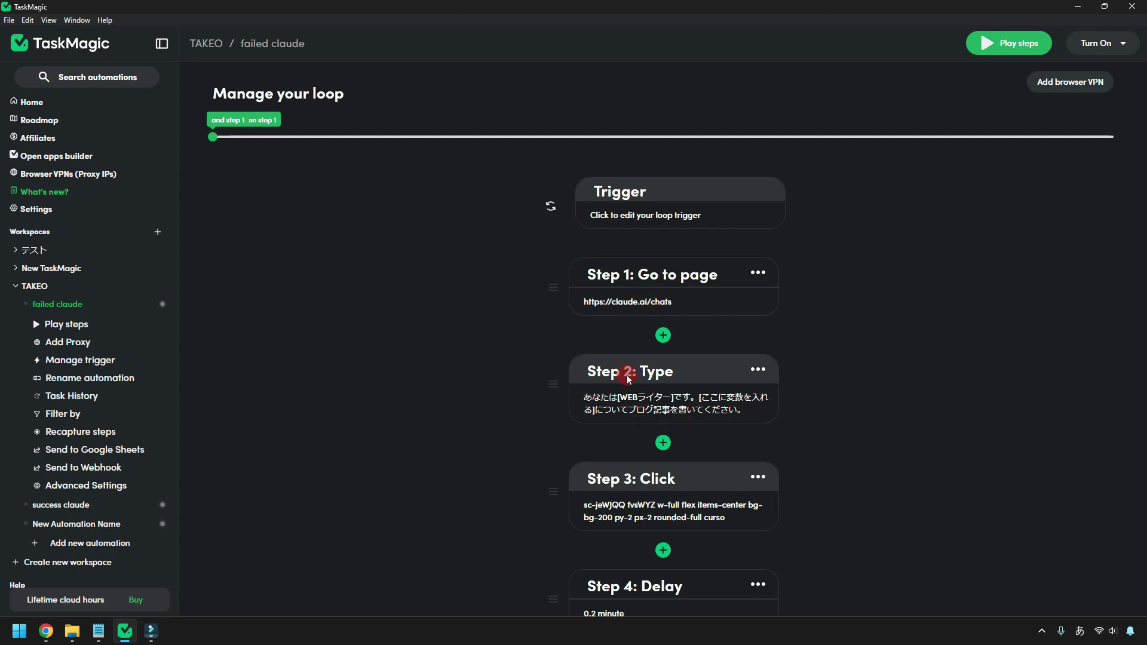
scroll(661, 395, down, 2)
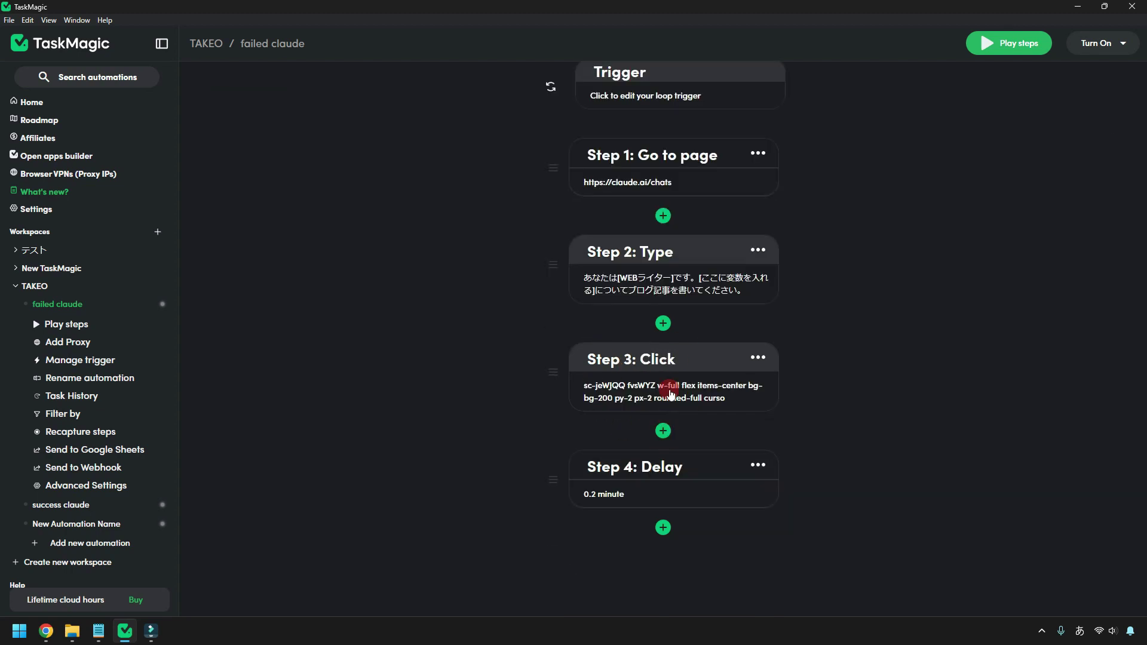
scroll(669, 395, up, 2)
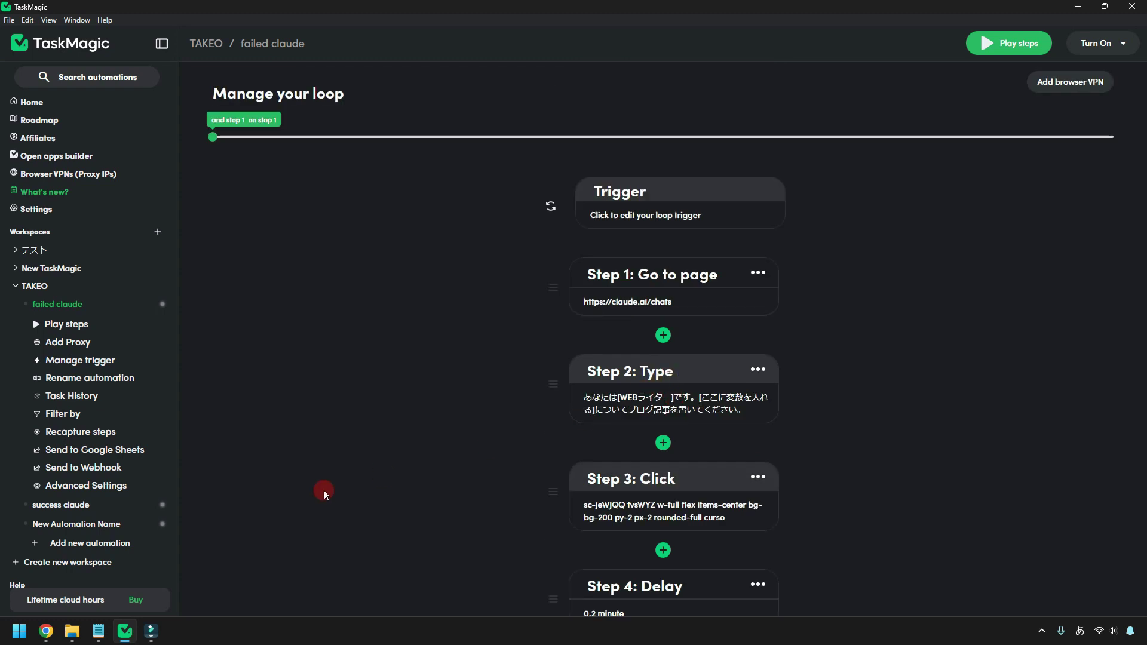
click(46, 630)
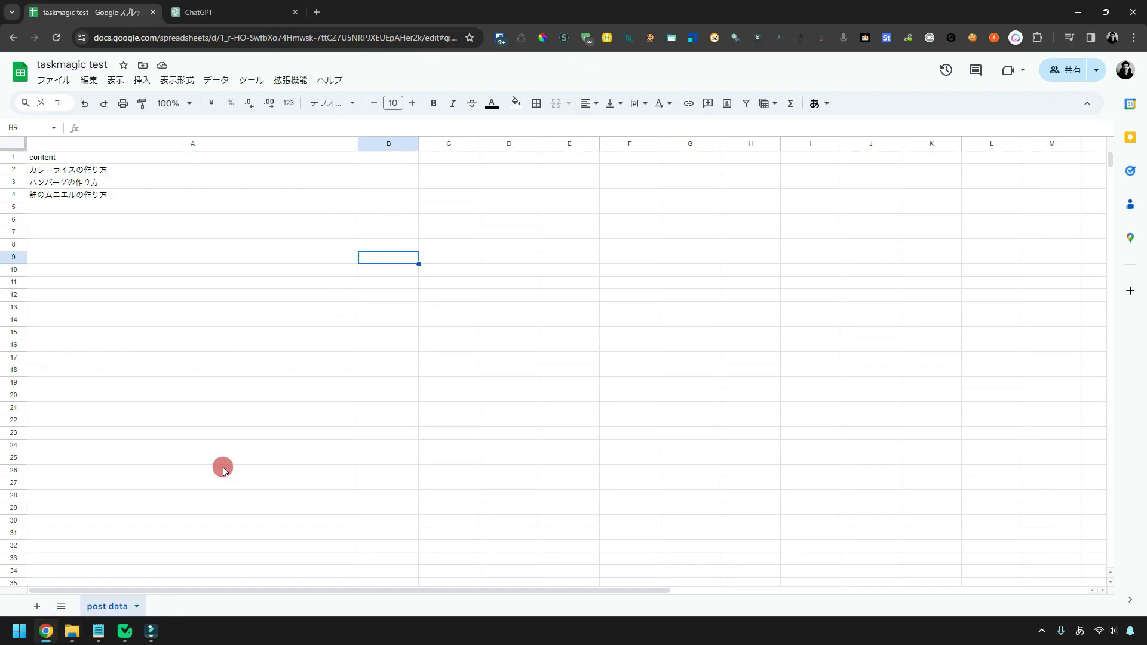
Select the keyword cells and the spreadsheet's web address, then return to the loop editor.
drag(235, 205, 302, 155)
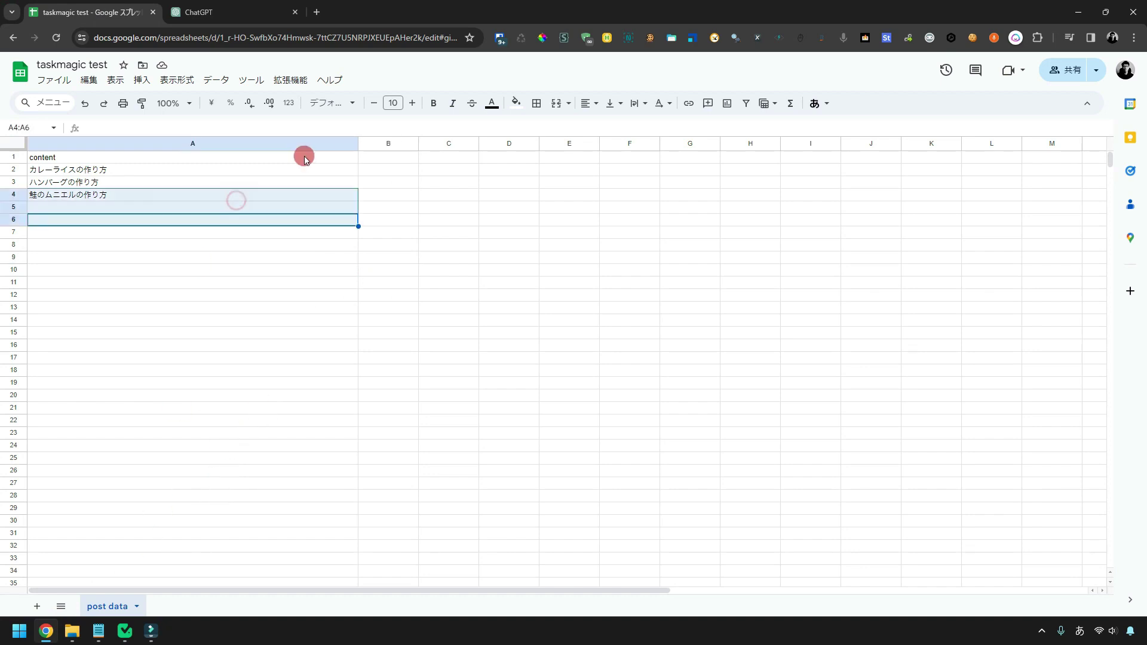
click(432, 207)
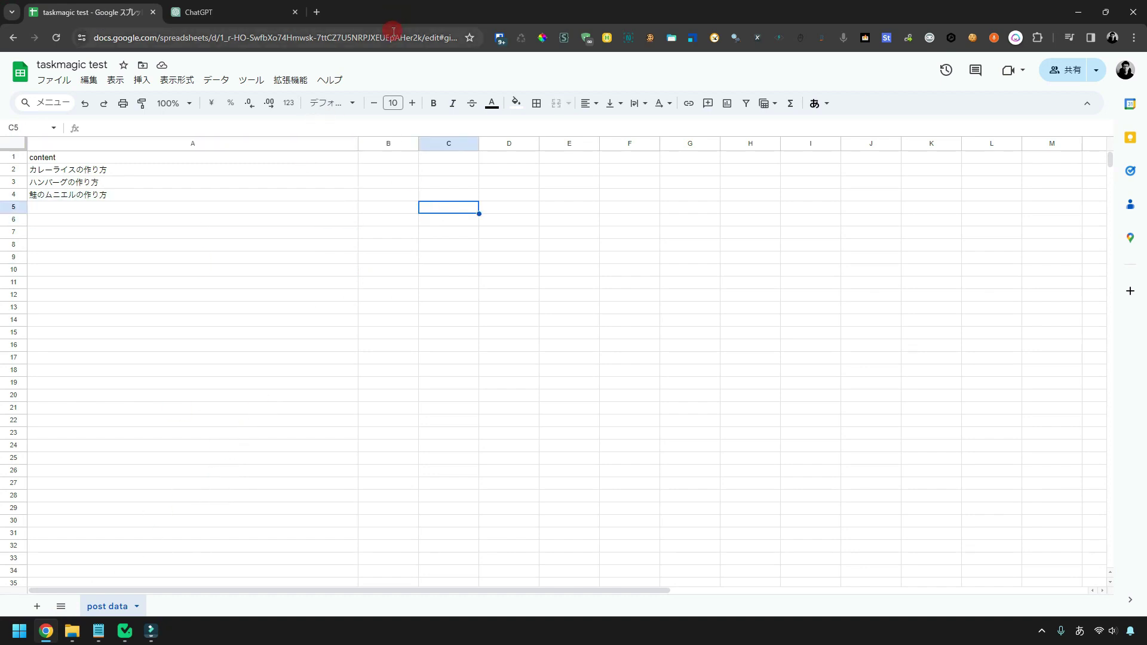
click(394, 36)
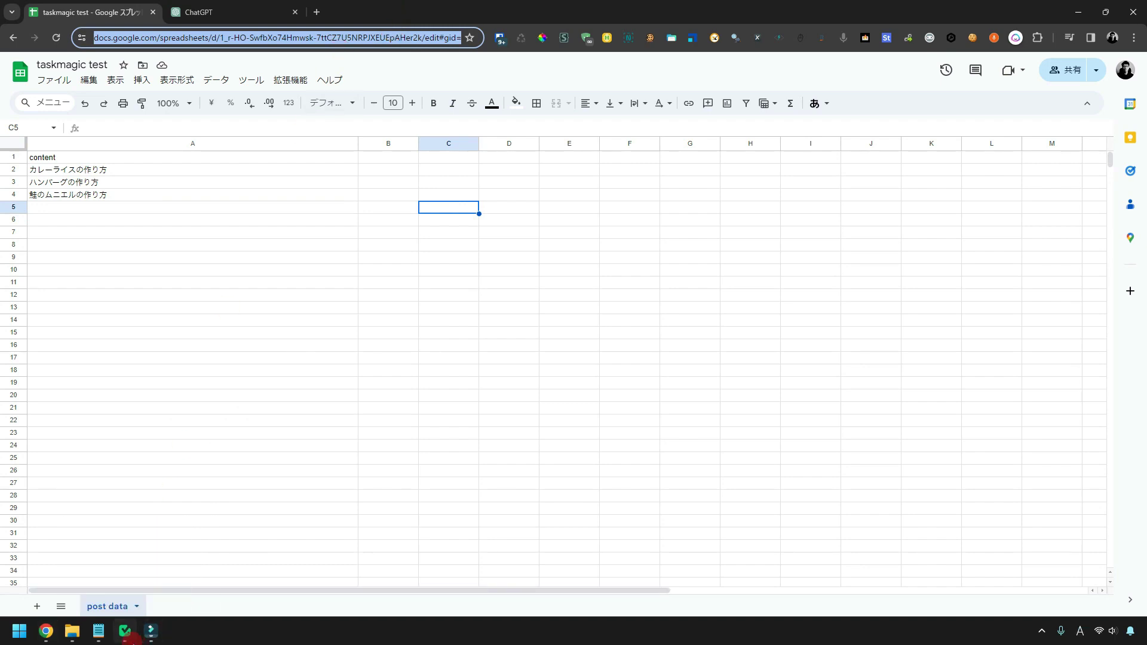
click(125, 631)
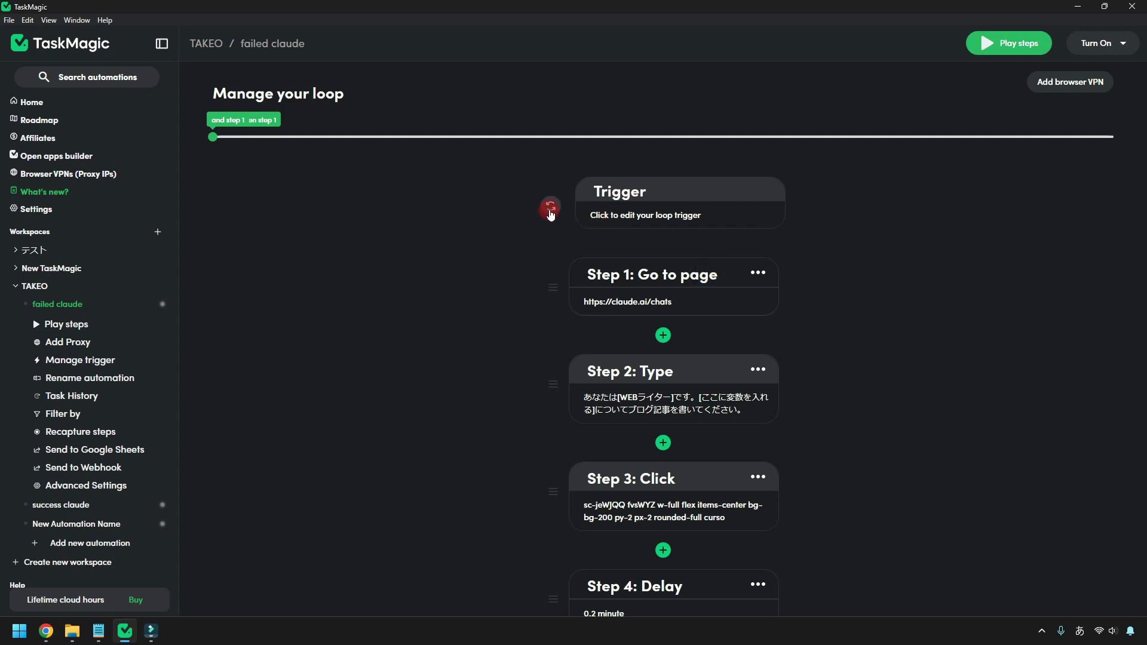
Make the trigger loop over sheet rows, paste the spreadsheet link and save with detected headers.
click(550, 213)
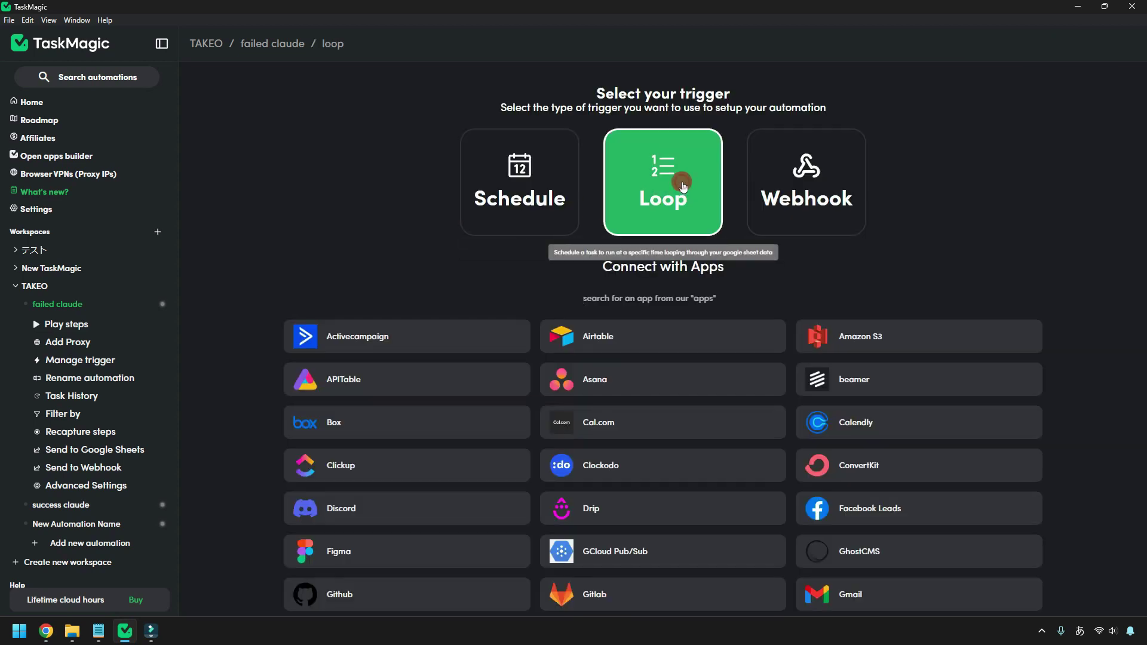
click(683, 186)
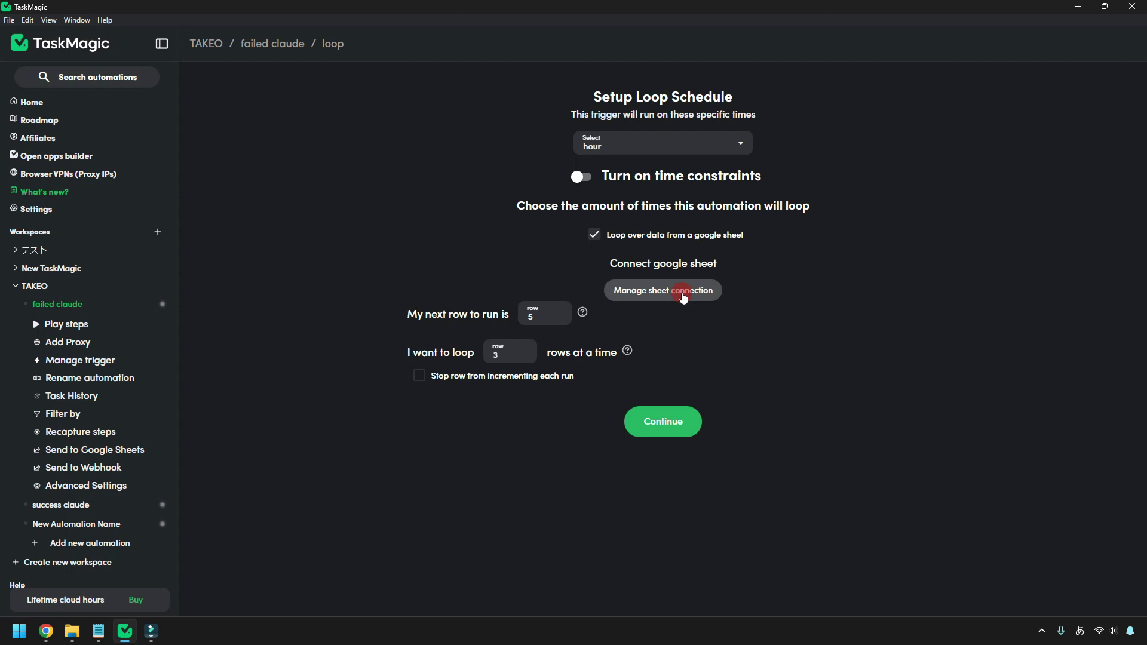
click(683, 290)
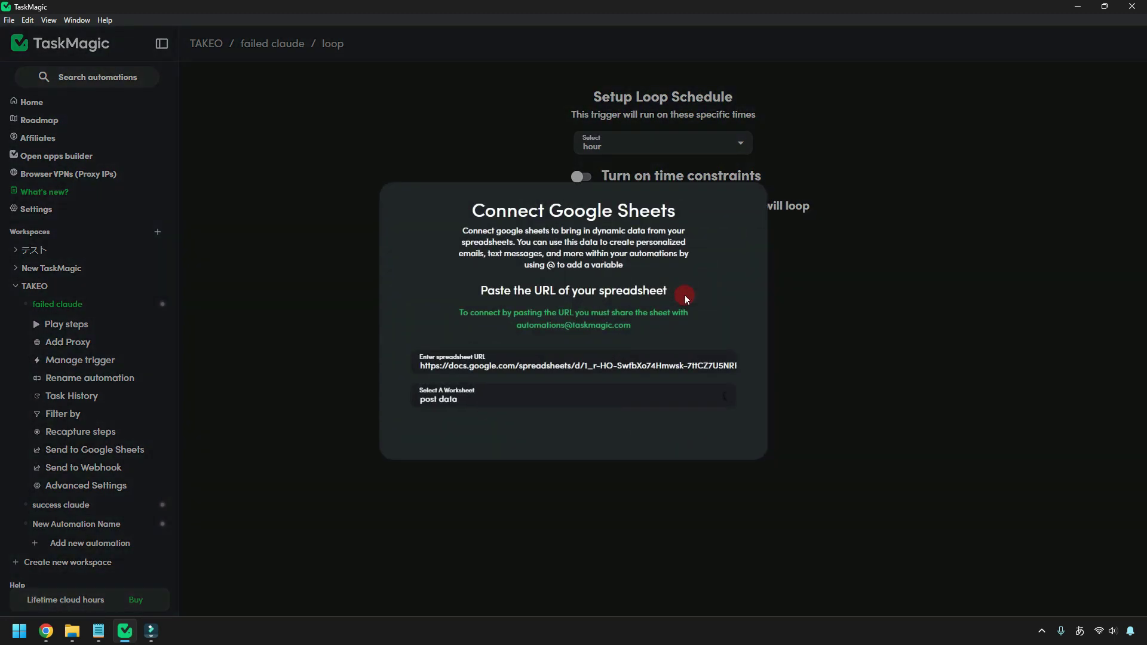
triple_click(598, 346)
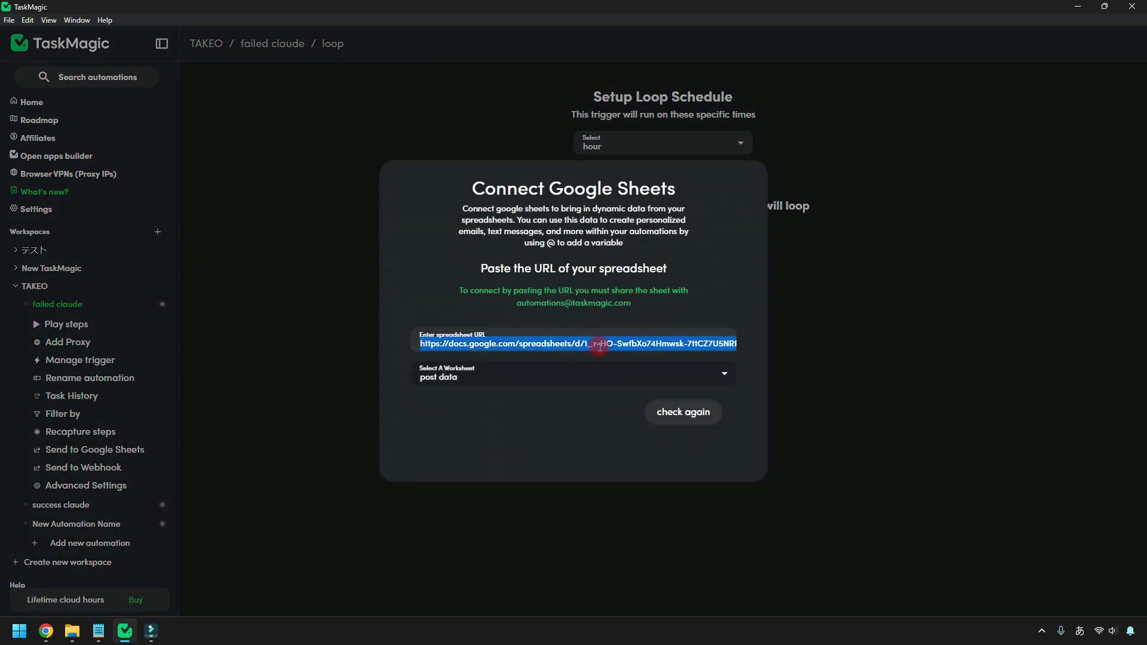
key(ctrl+v)
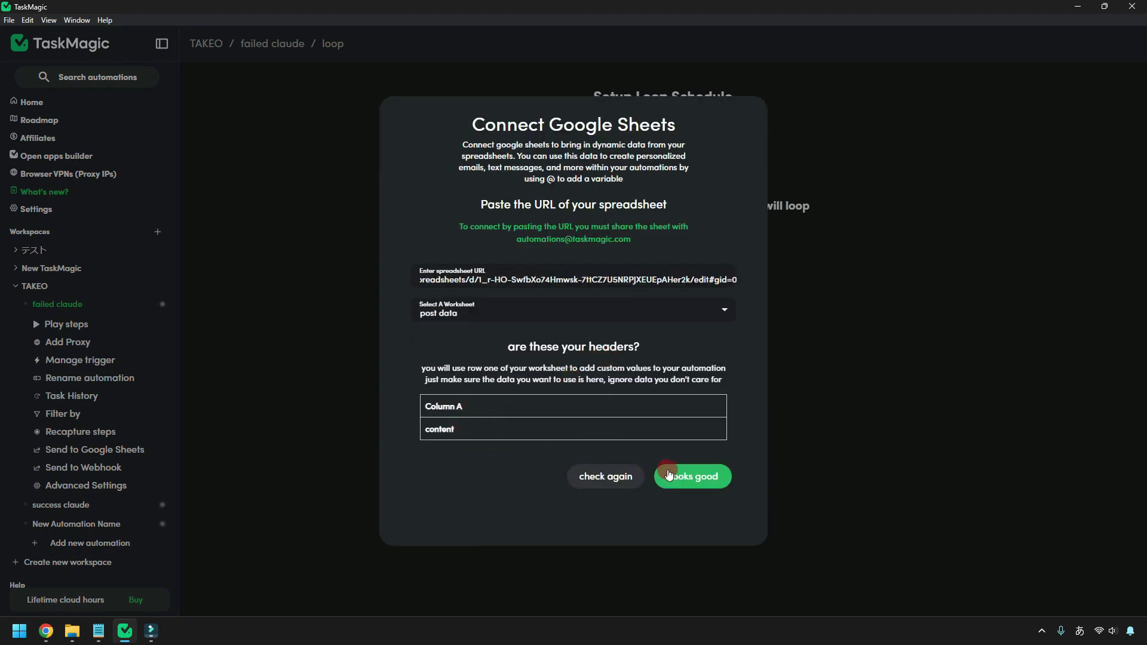
click(675, 480)
mouse_move(125, 630)
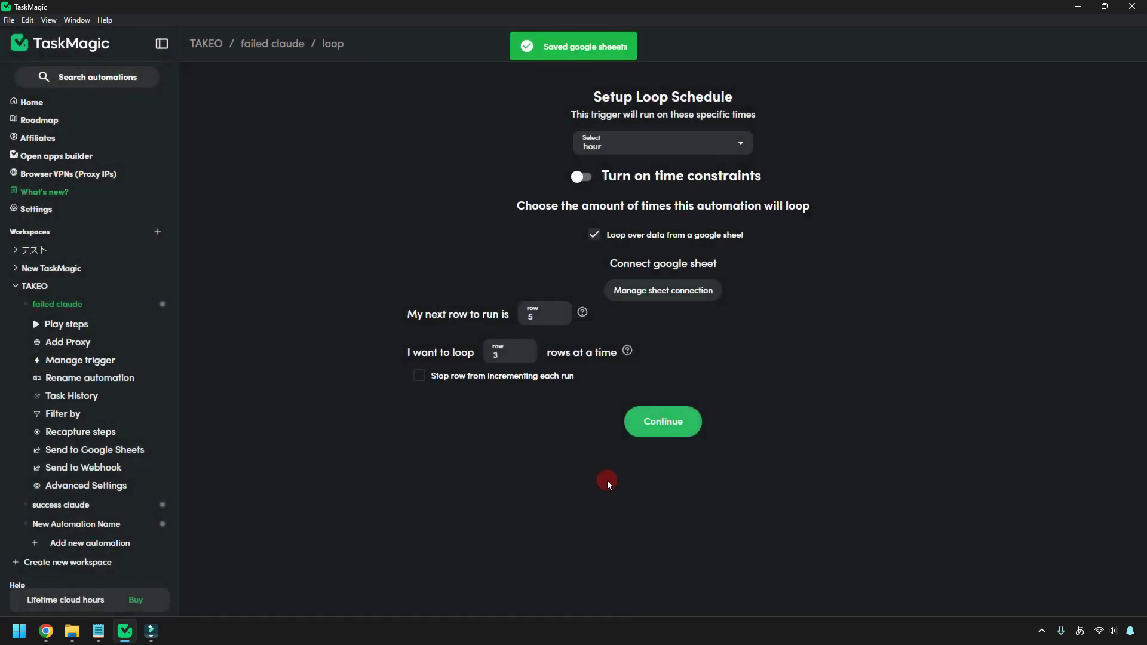
Compare the sheet's header and keyword rows against the loop's starting-row setting.
click(57, 636)
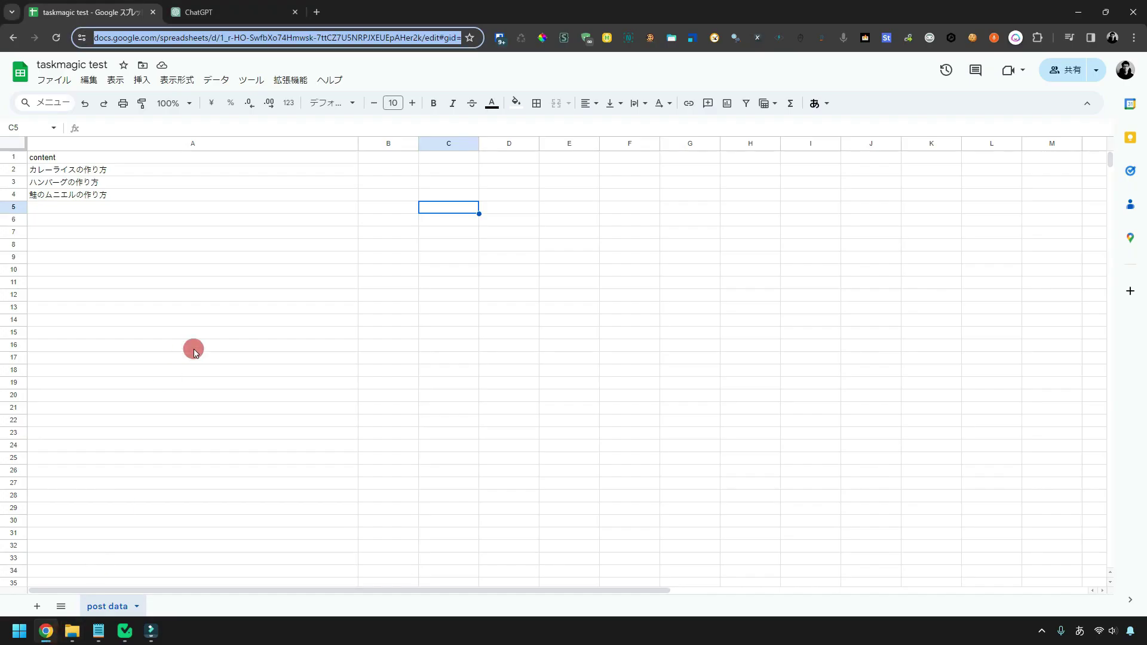
drag(270, 170, 279, 418)
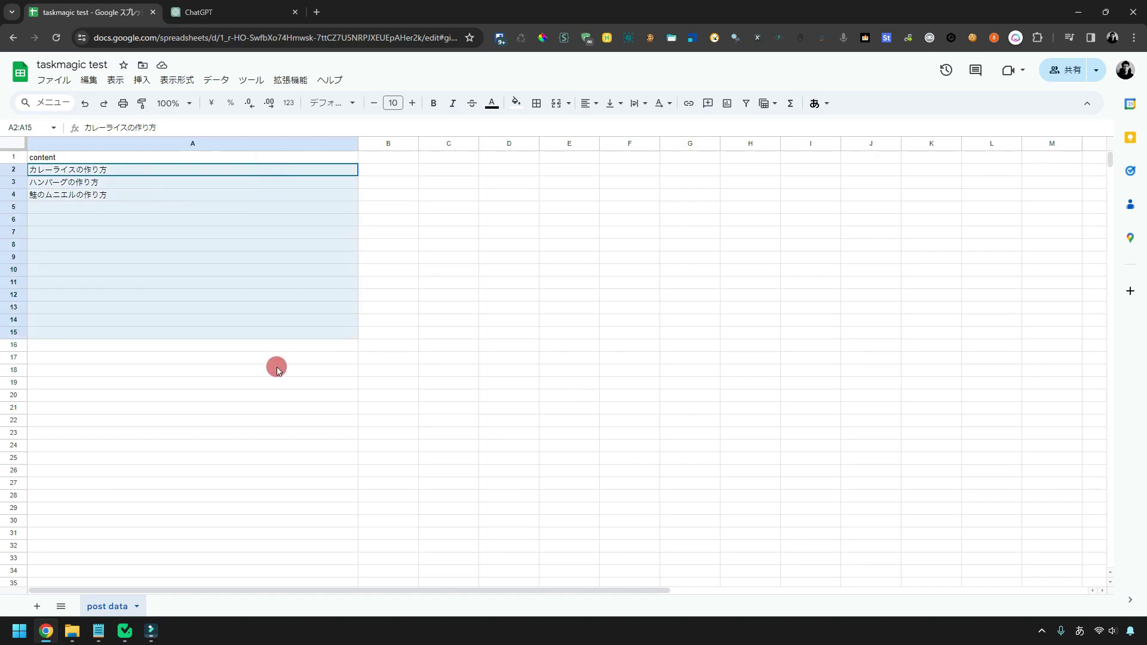
click(125, 631)
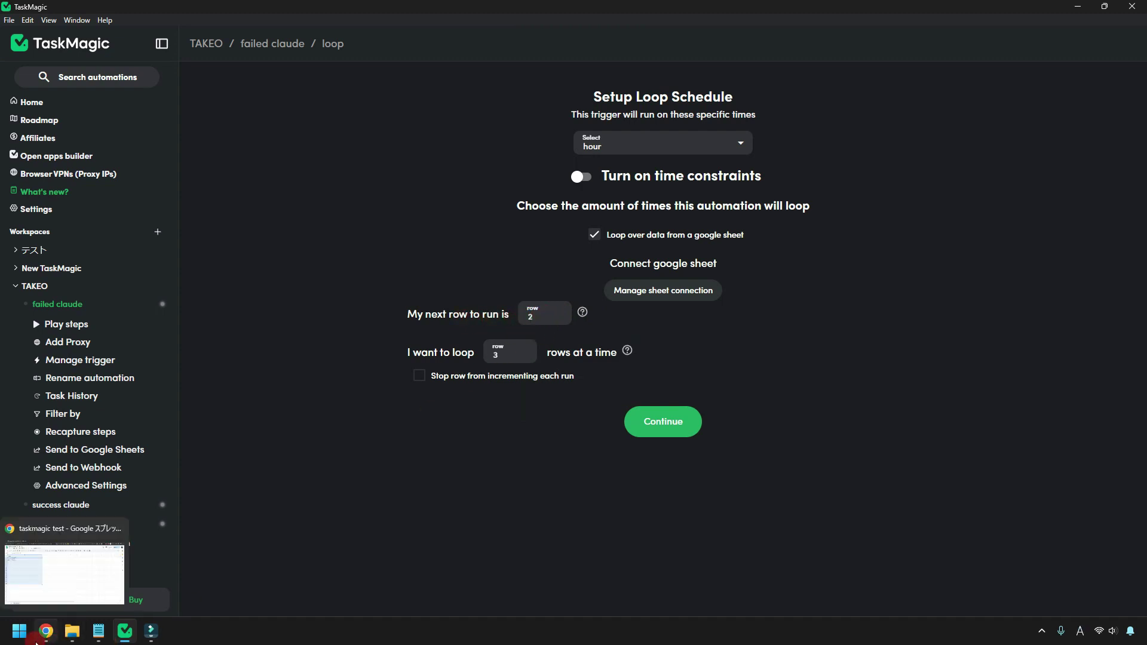
click(46, 631)
click(77, 157)
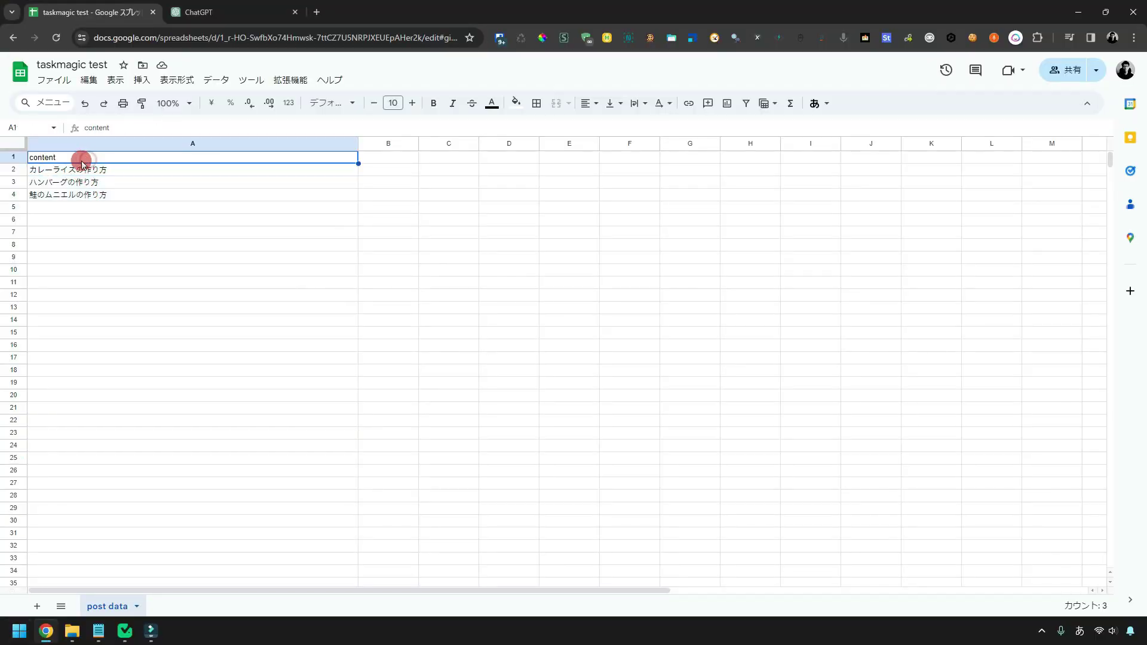
drag(117, 169, 251, 488)
click(125, 631)
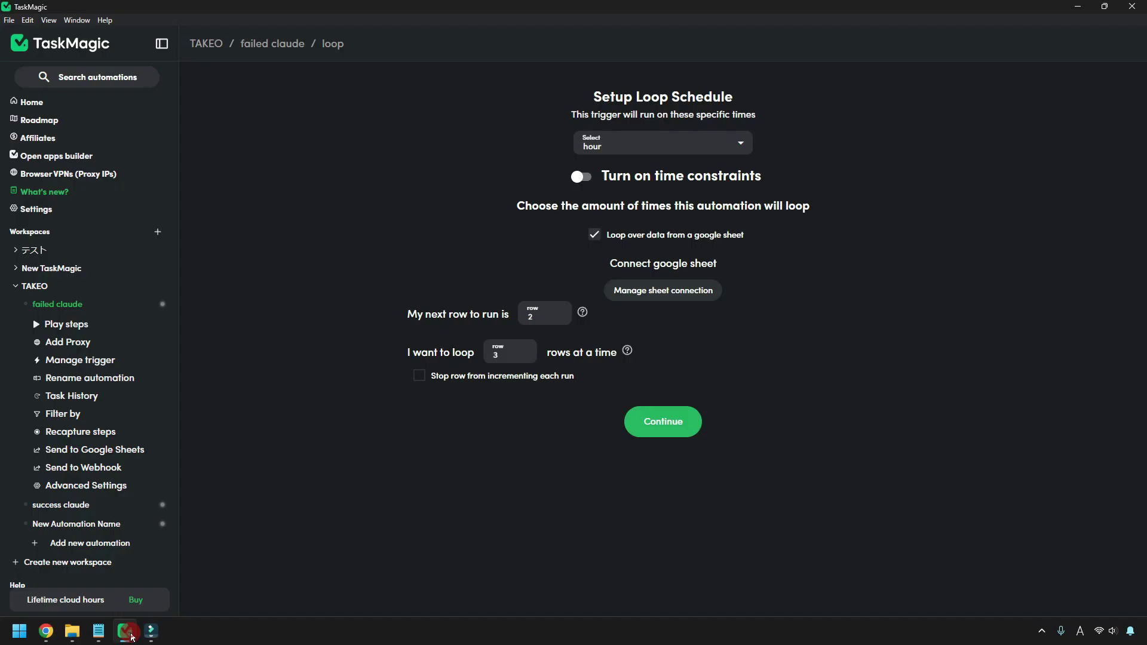
Keep the rows-per-loop value at 3, matching the three keywords in A2:A4.
drag(505, 362, 484, 358)
click(46, 631)
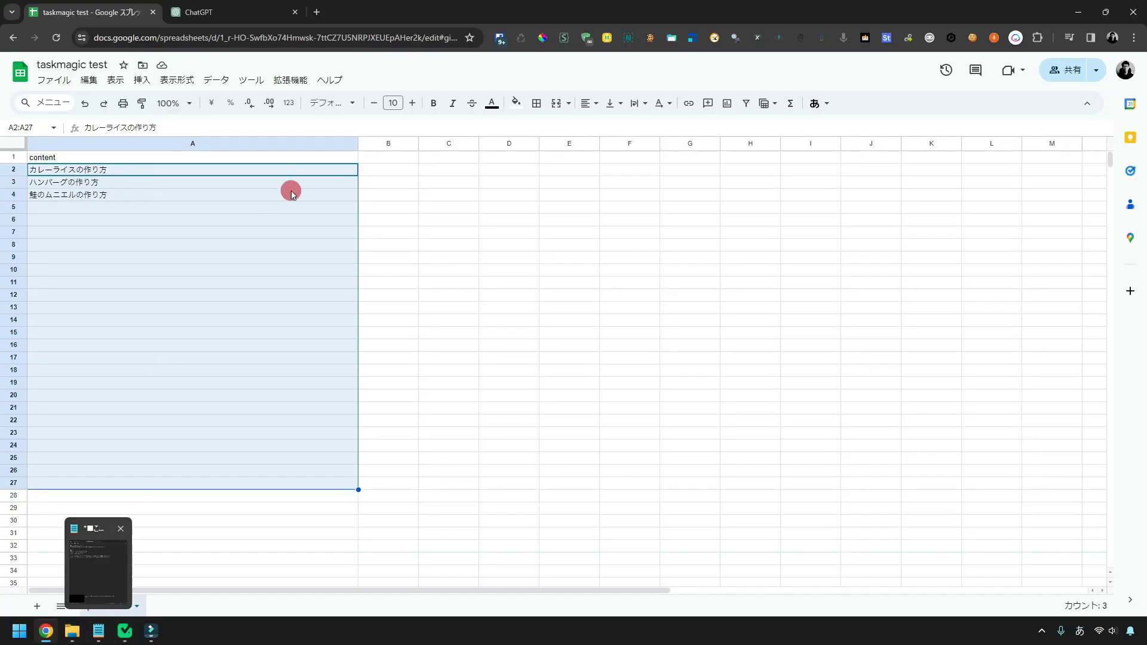
click(138, 214)
drag(81, 172, 77, 192)
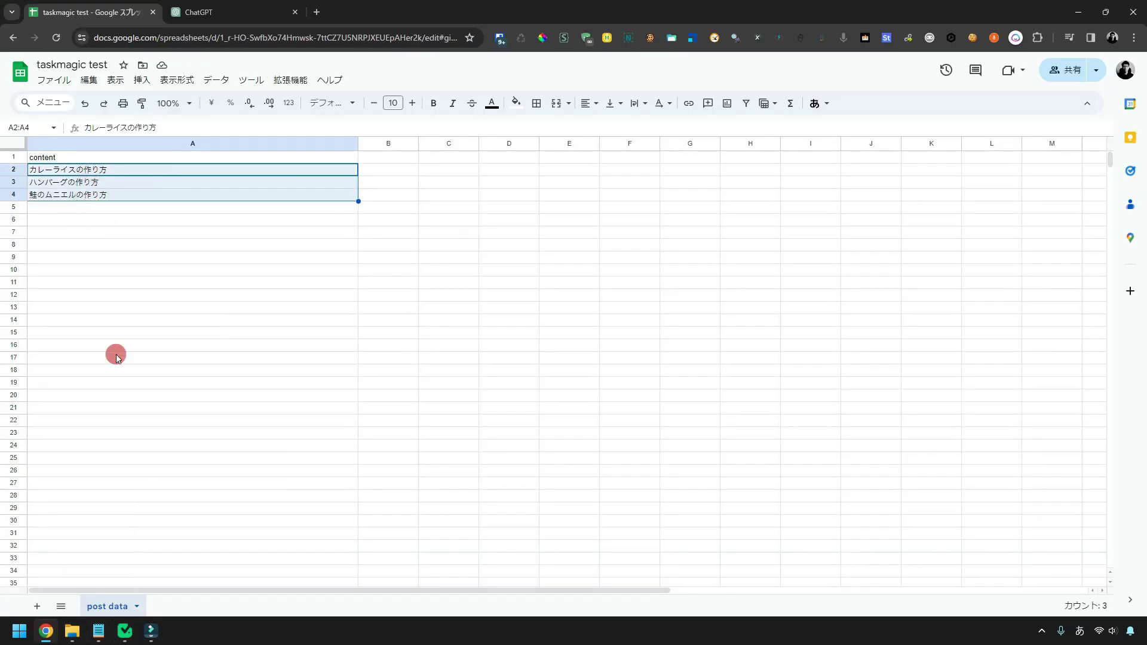
click(125, 630)
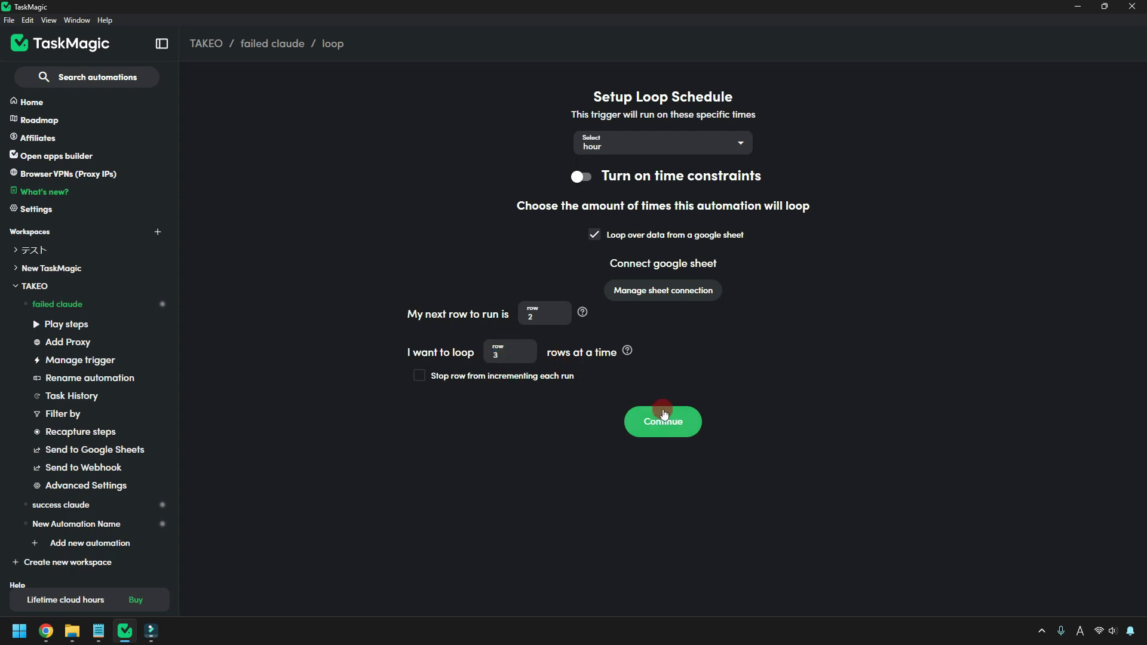
Open Step 2's typing text and review the existing WEB-writer prompt against the sheet.
click(663, 414)
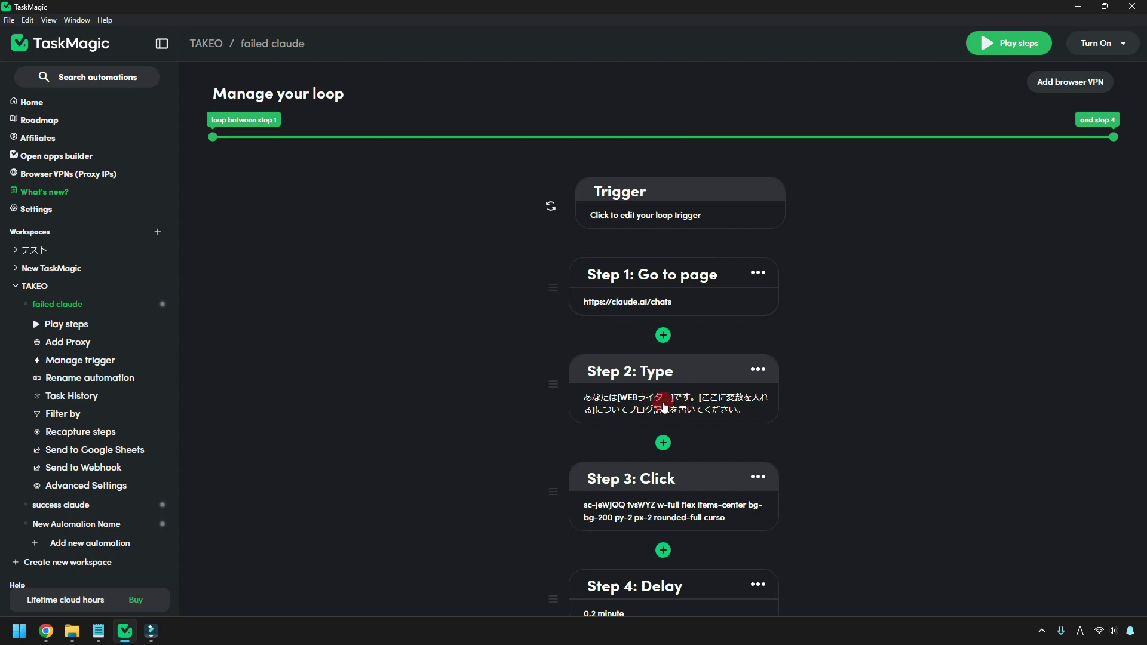
click(663, 405)
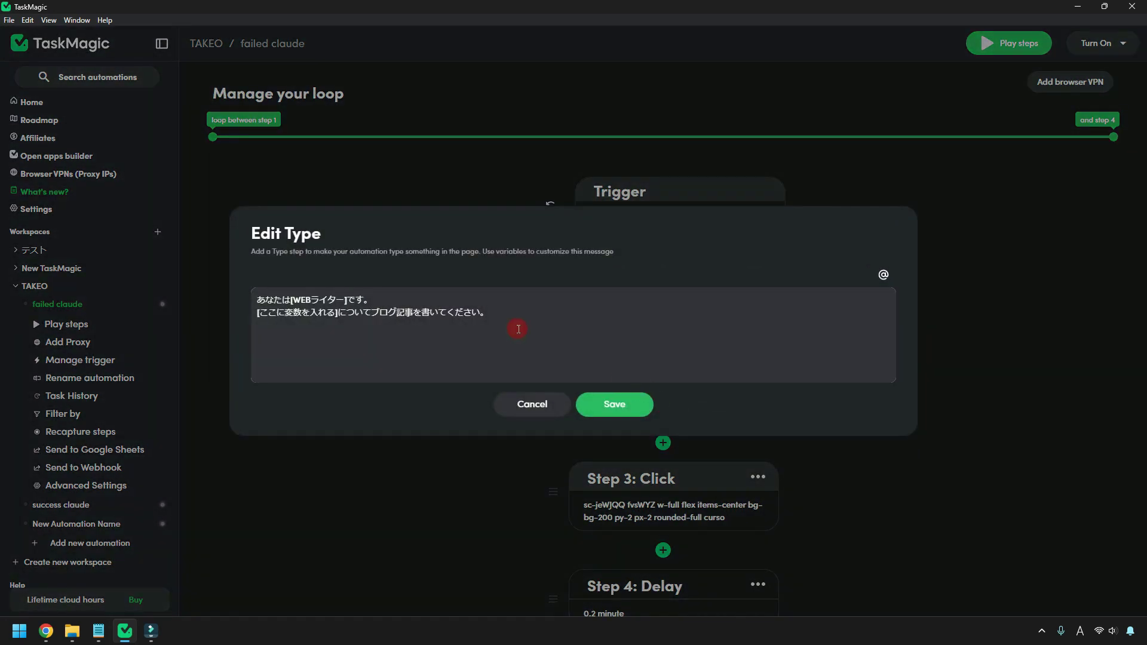
drag(521, 322, 242, 301)
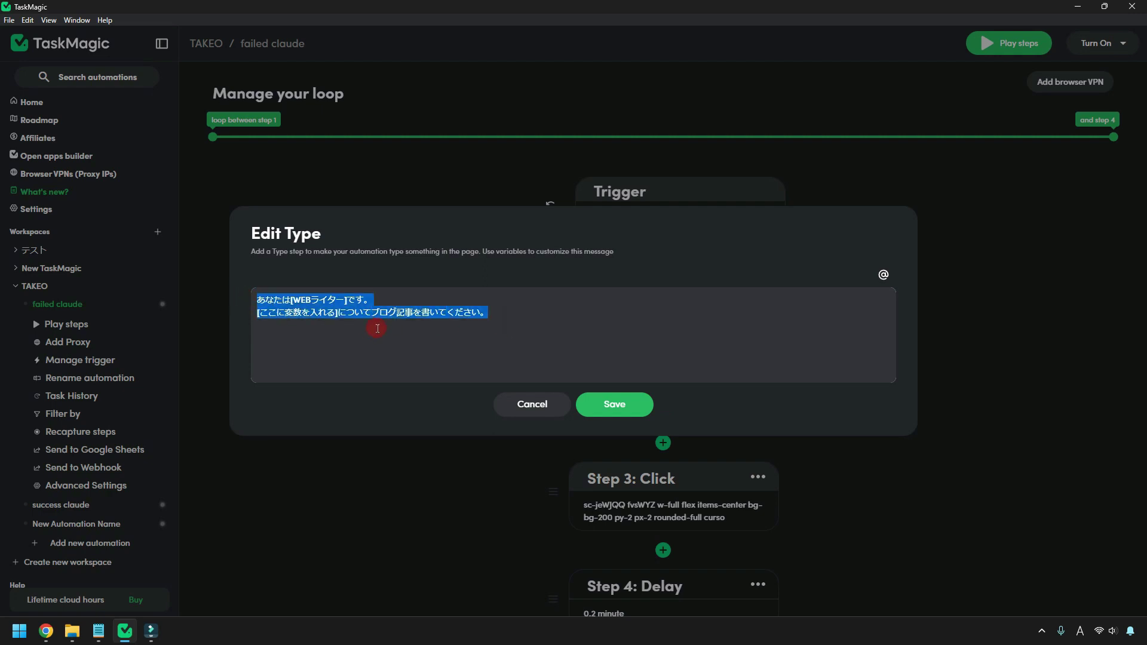
click(378, 329)
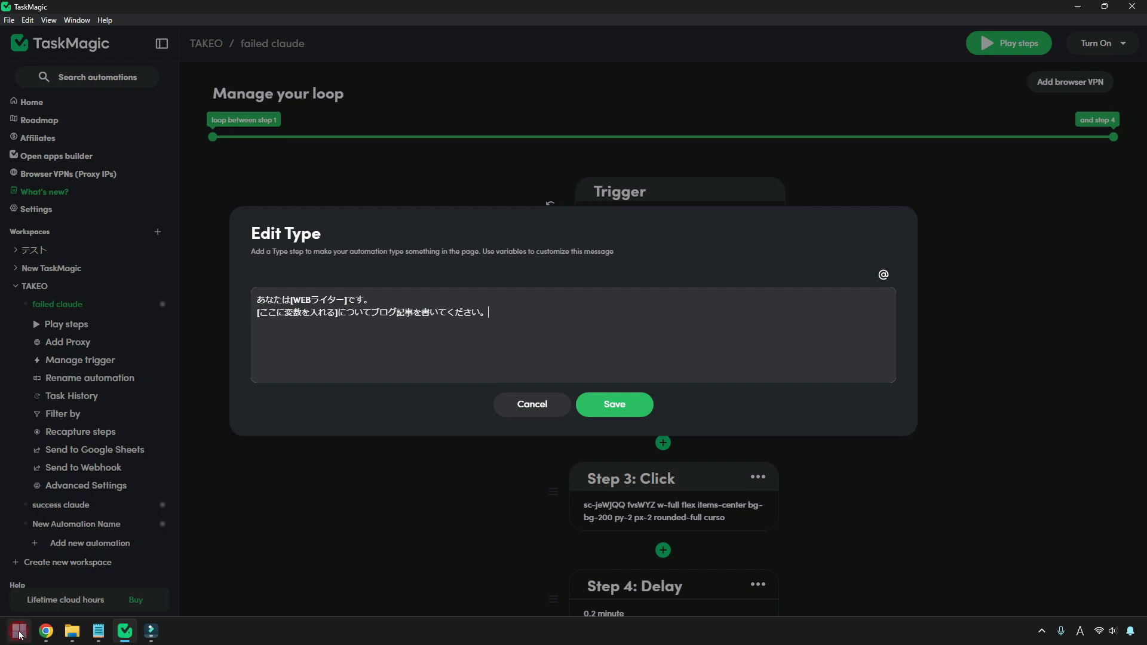
click(45, 630)
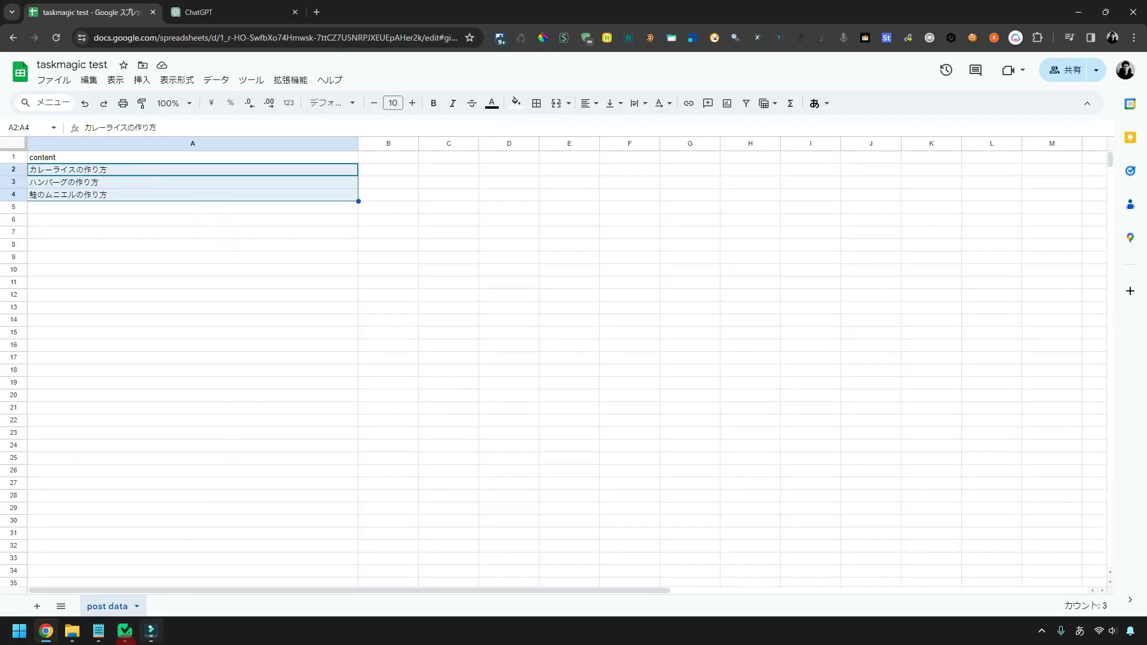
click(124, 630)
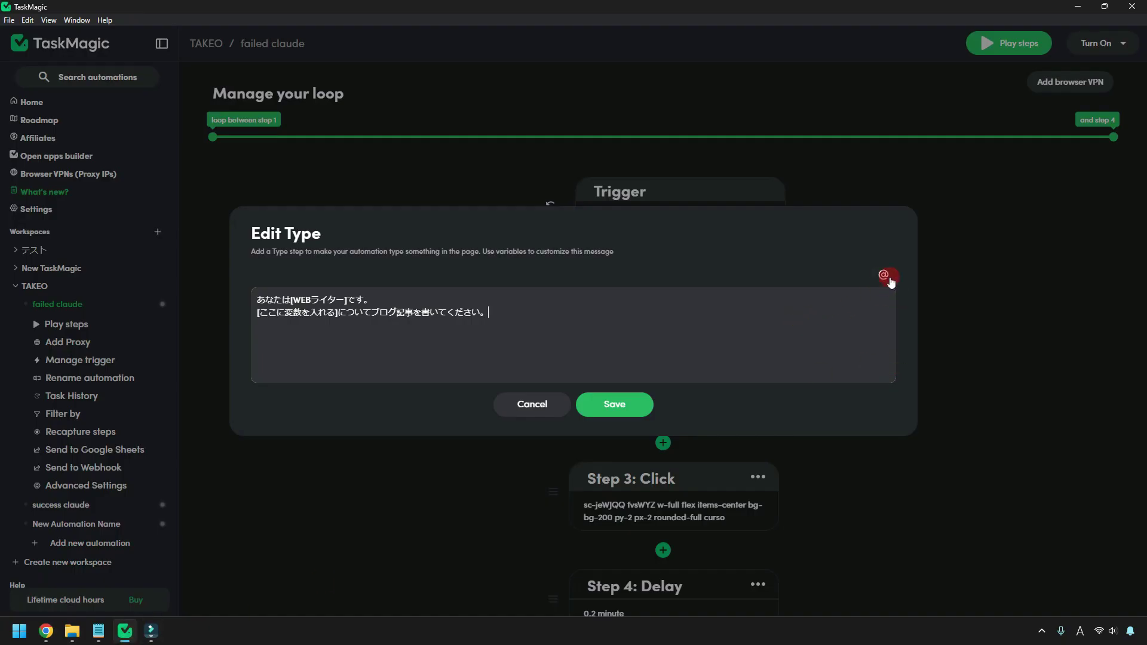
click(884, 275)
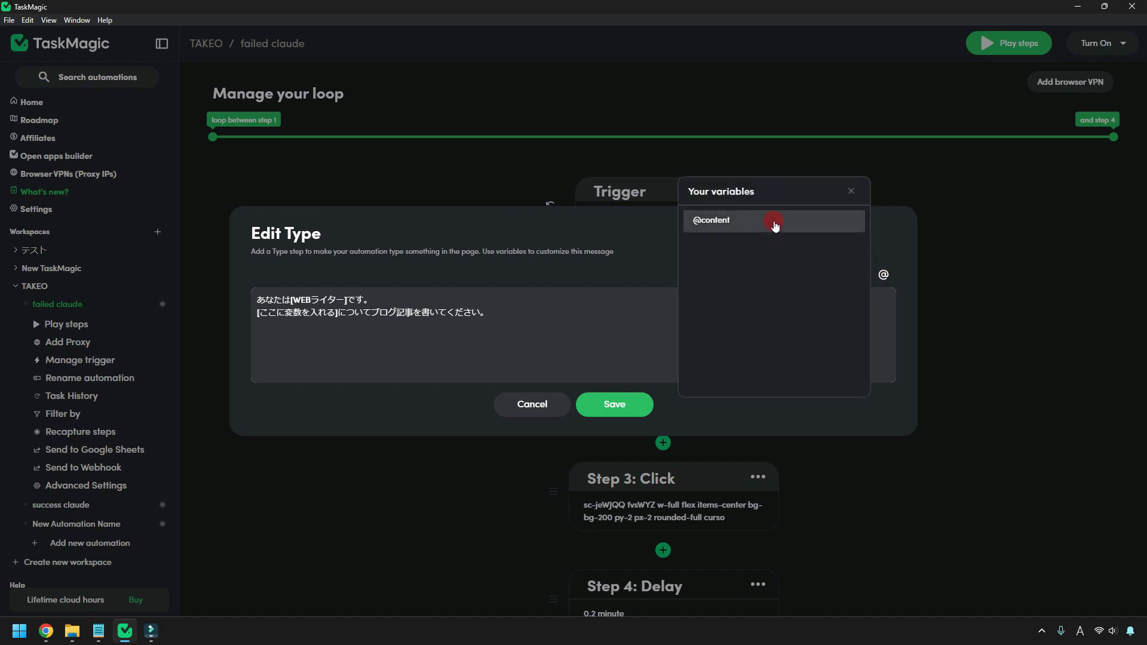
click(761, 221)
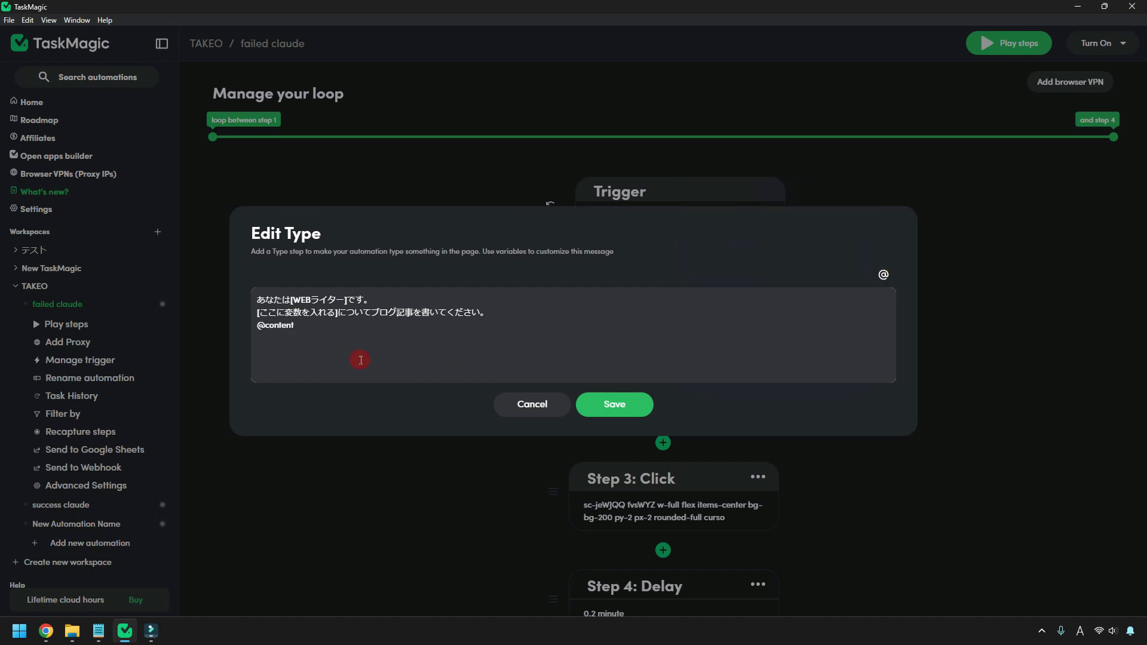
drag(243, 337, 286, 334)
key(ctrl+c)
click(50, 632)
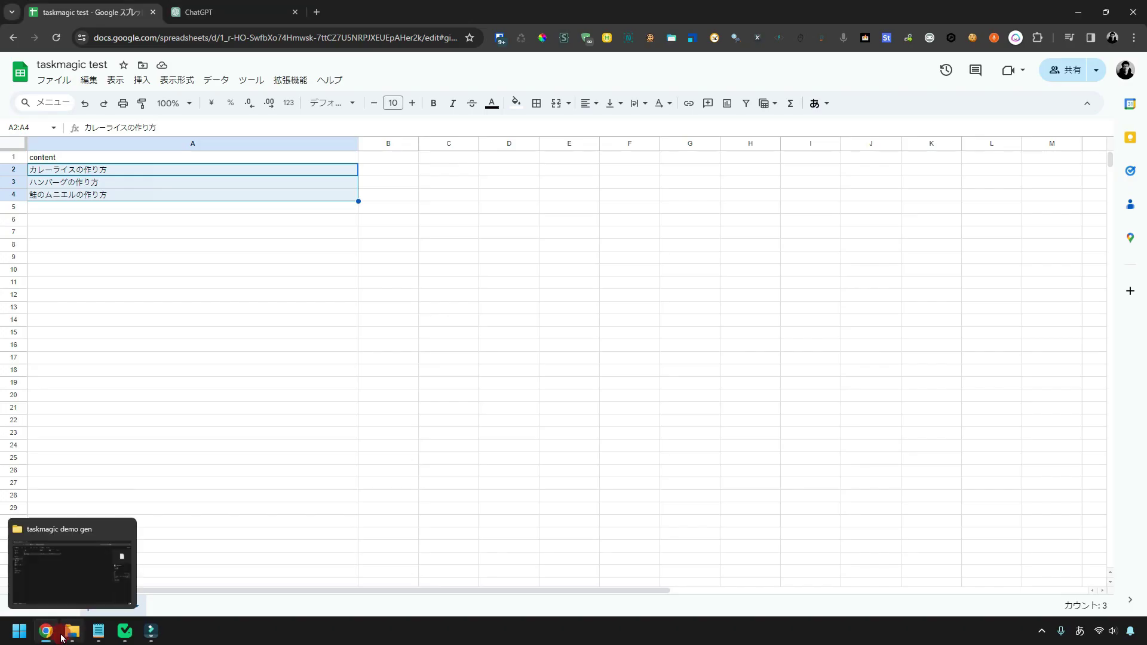
click(144, 158)
drag(144, 159, 100, 435)
click(137, 196)
click(79, 159)
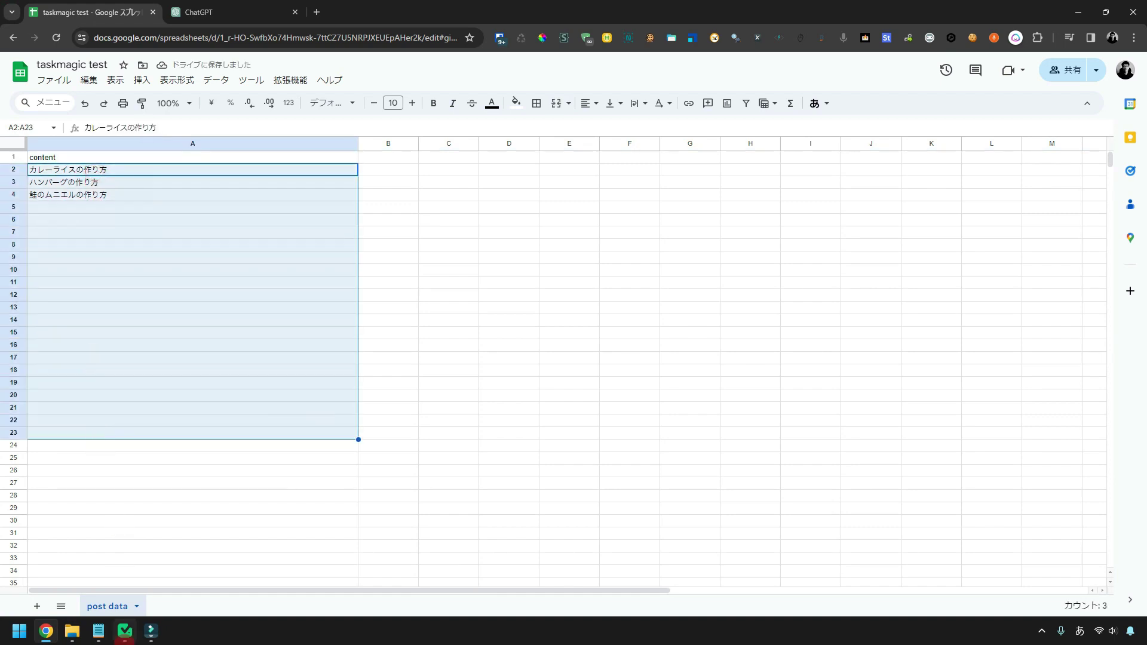
click(122, 596)
click(240, 342)
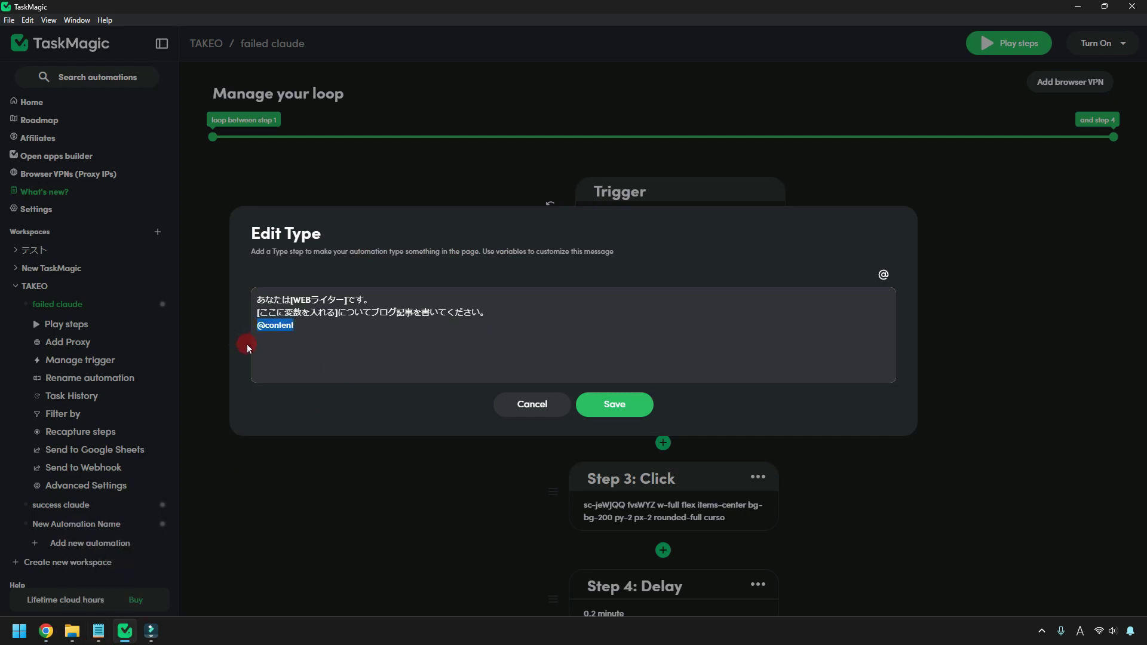
key(BackSpace)
key(BackSpace)
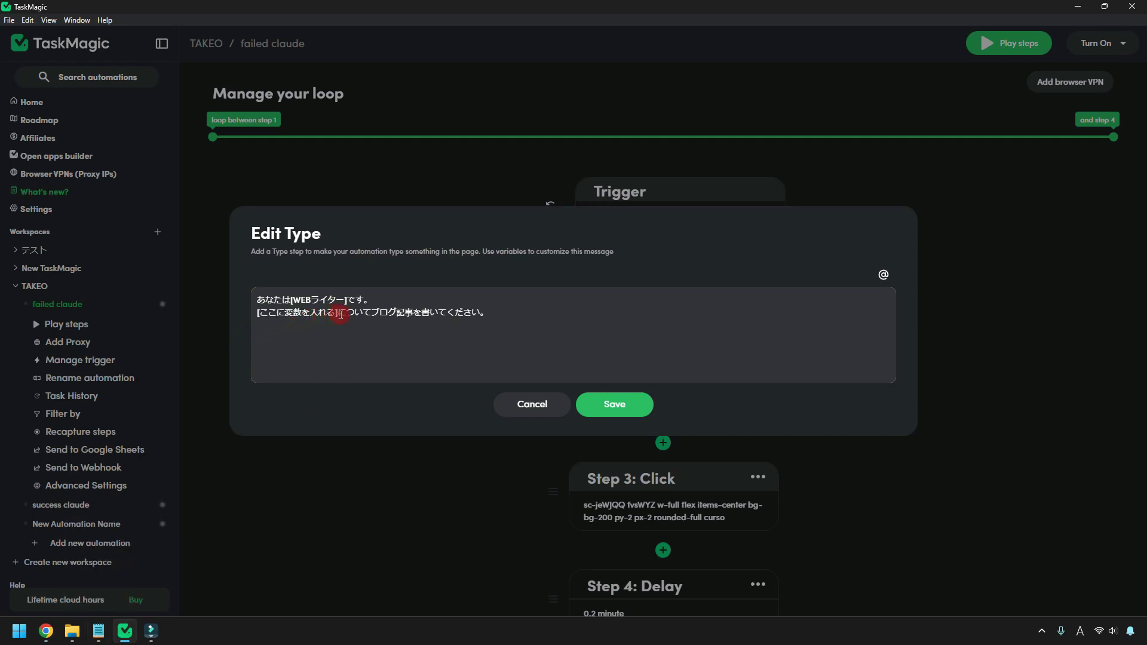
drag(340, 313, 244, 315)
key(ctrl+v)
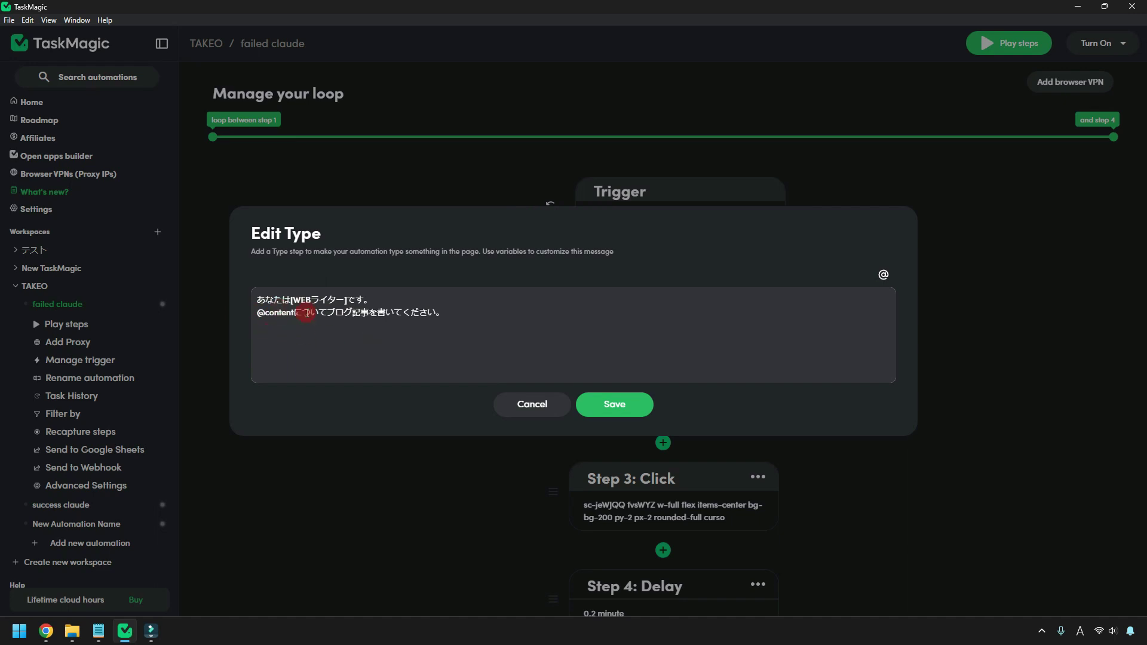
drag(296, 314, 257, 314)
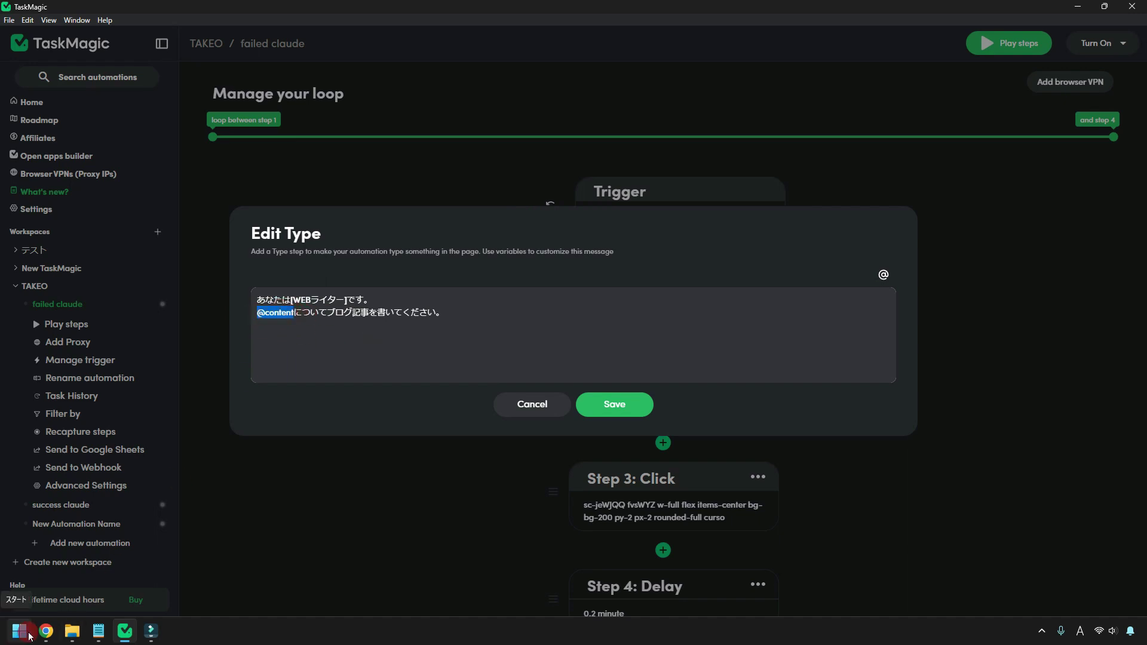
Confirm the keywords in A2 and A4, then save the Type step's prompt.
click(44, 632)
click(155, 269)
click(135, 171)
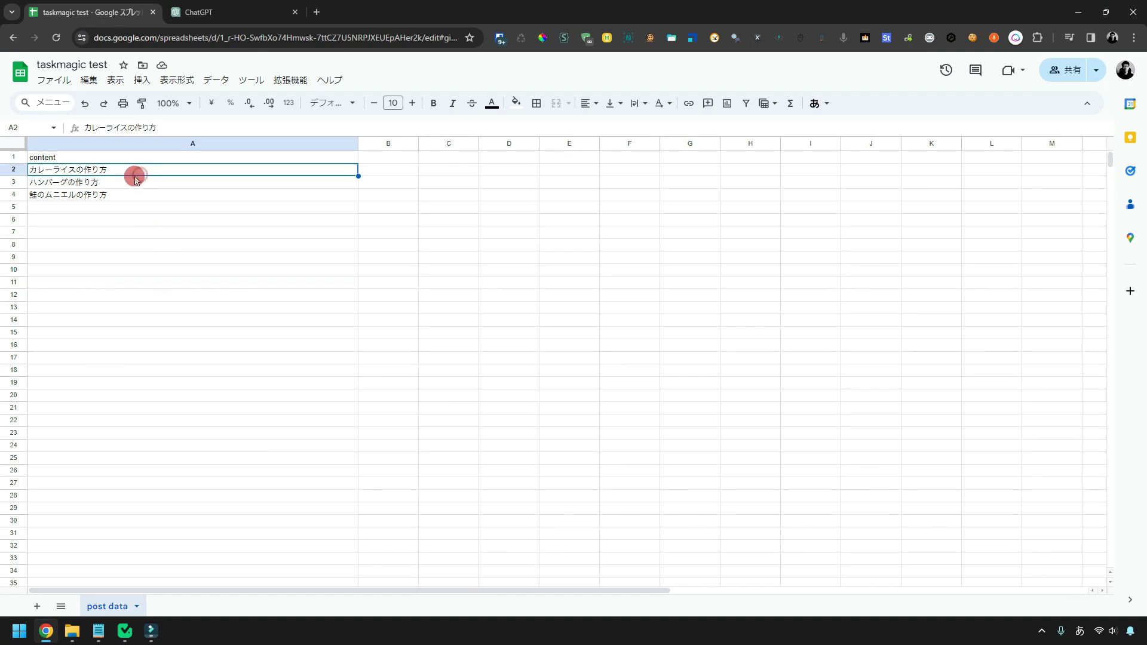
click(124, 194)
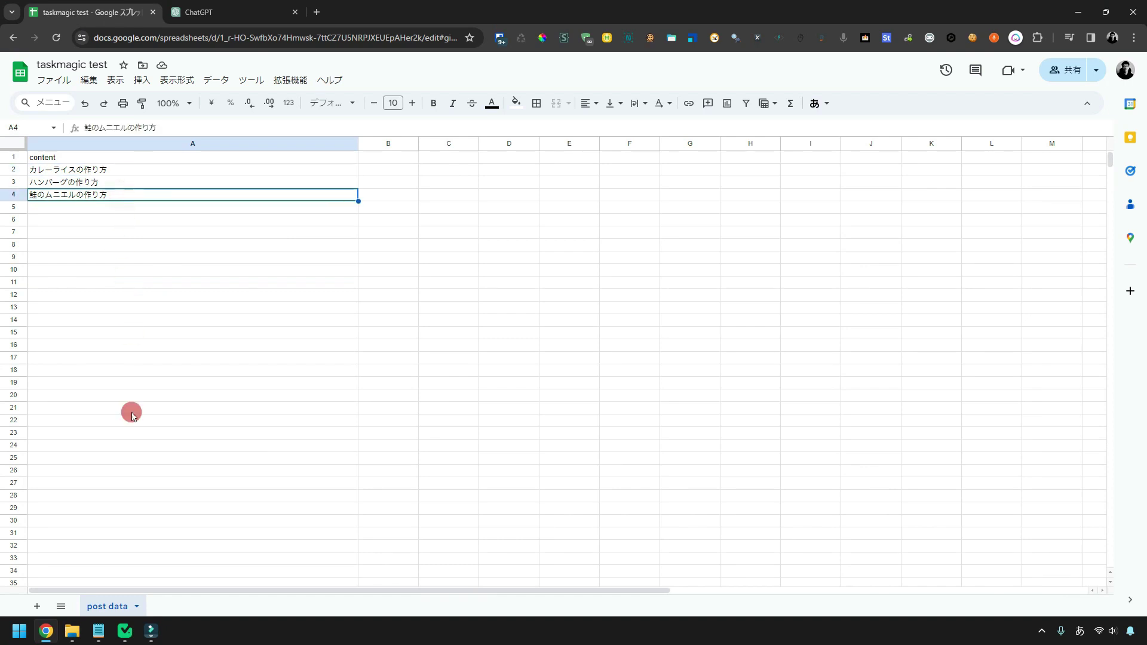
click(126, 632)
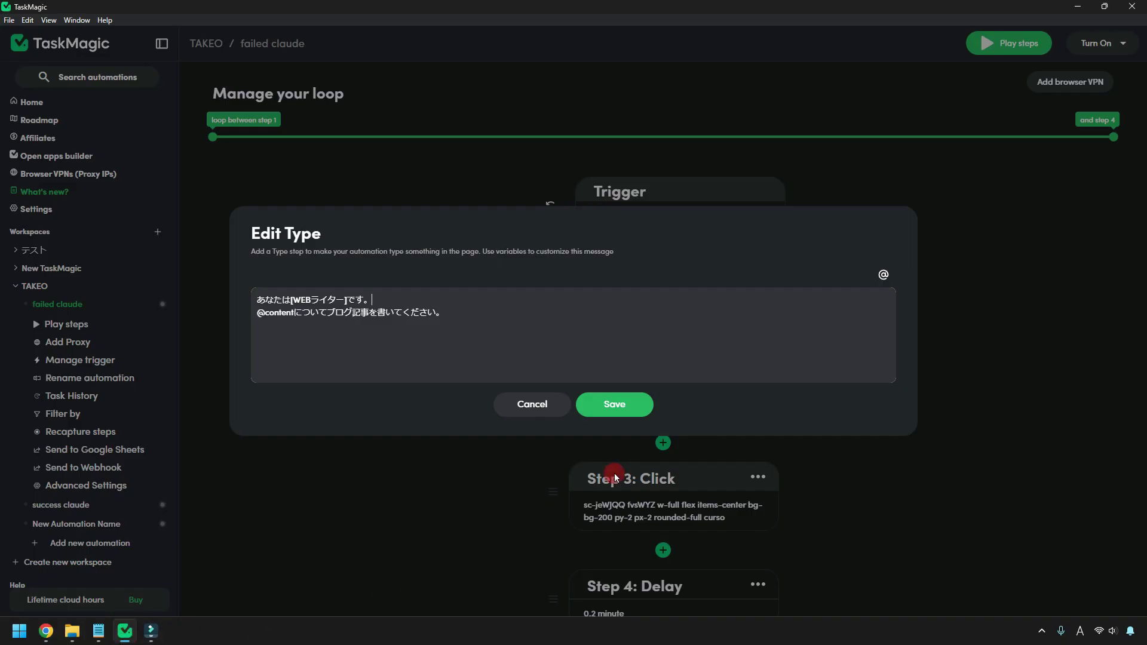
click(593, 405)
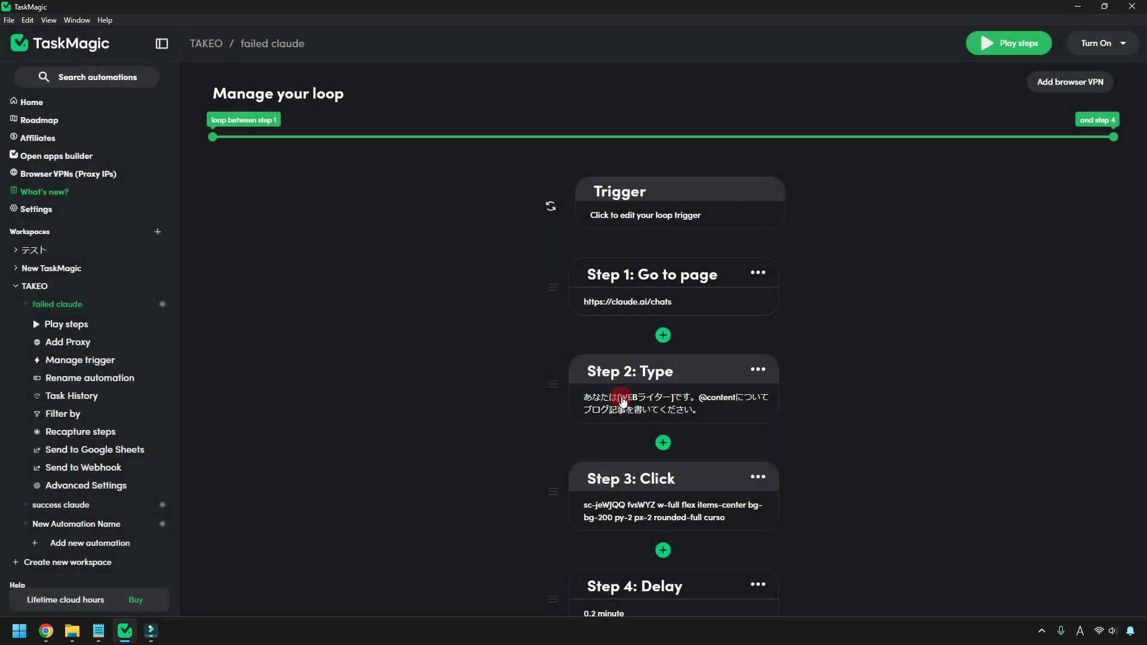
Run the loop, moving the automated Claude browser window right beside the spreadsheet.
click(56, 639)
click(200, 221)
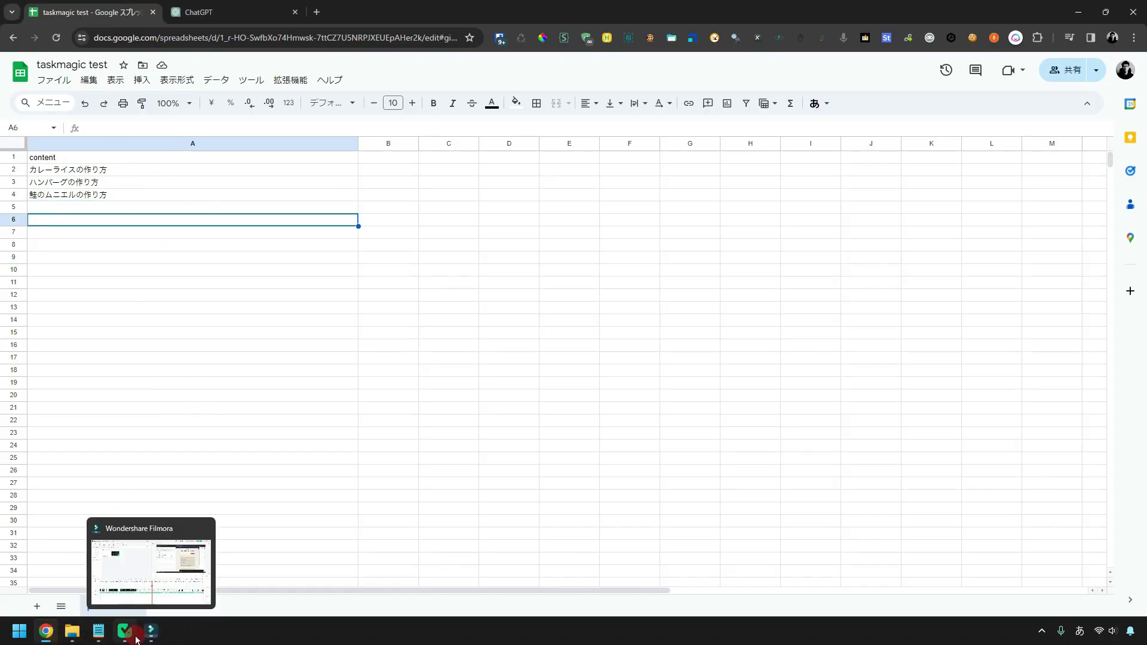
click(131, 637)
click(1023, 52)
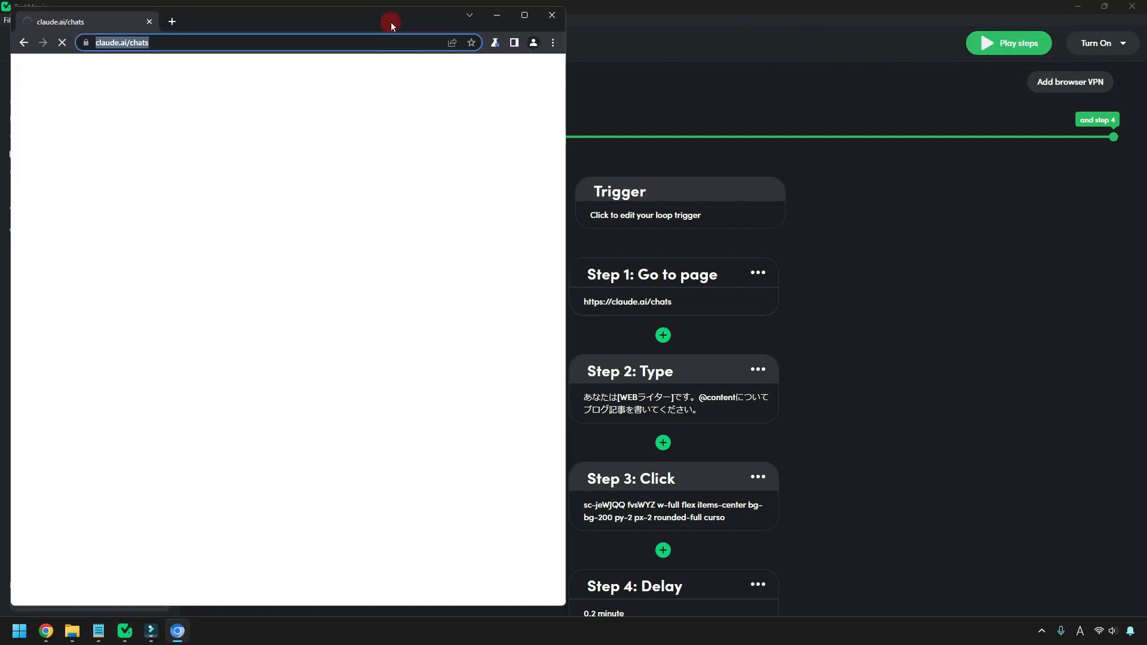
mouse_move(391, 23)
mouse_down()
mouse_move(833, 37)
mouse_move(935, 30)
mouse_up()
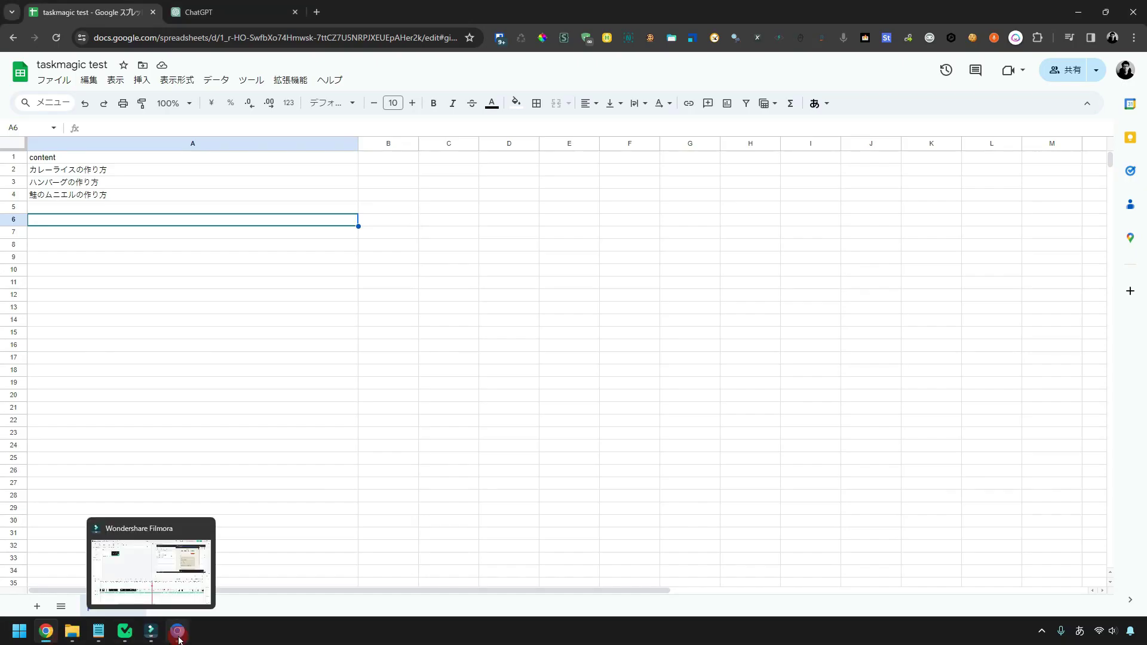
mouse_move(45, 631)
click(179, 573)
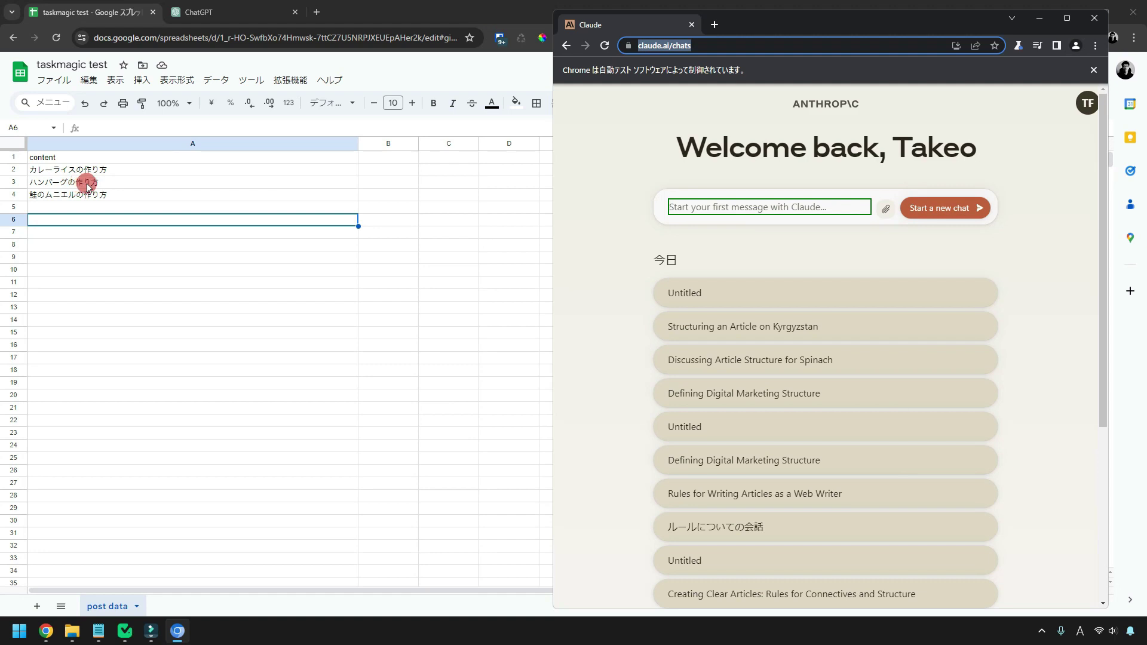
text(あなたは[WEBライター]です。 ハンバーグの作り方についてブログ記事を書いてください。)
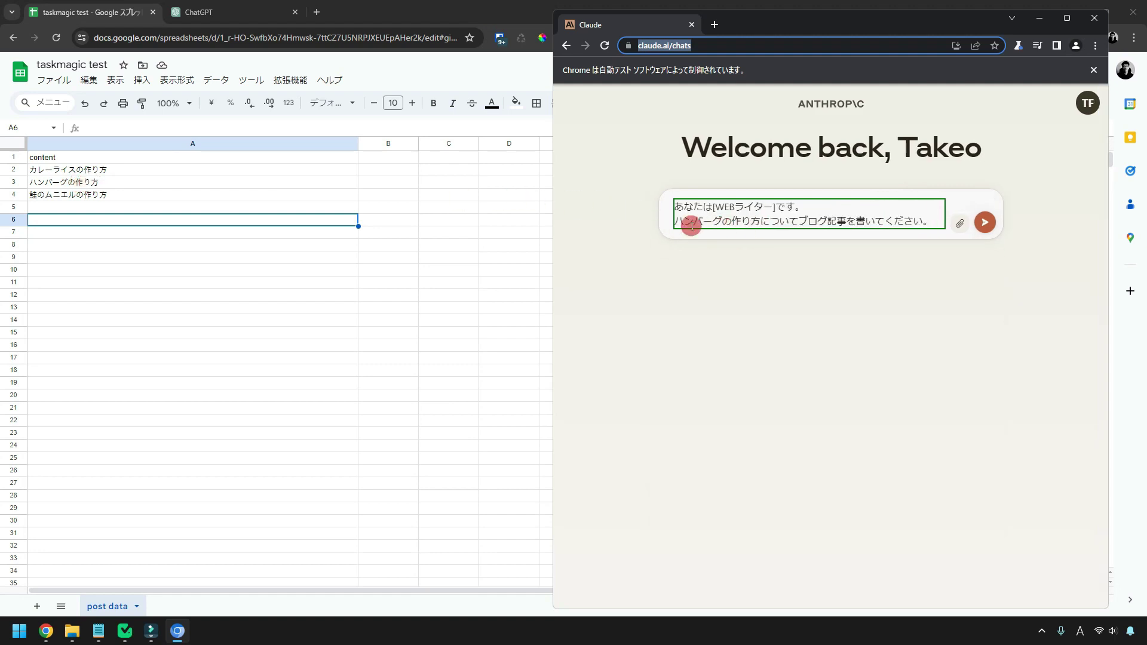
Send the hamburger-steak and salmon meunière blog prompts to Claude.
key(Return)
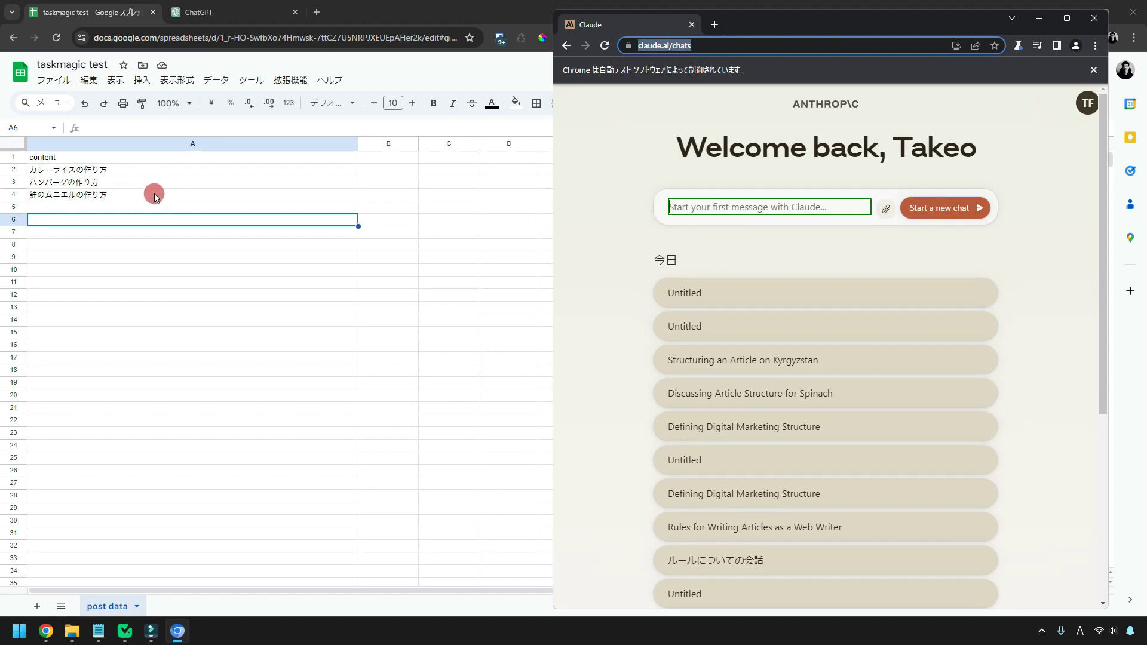
text(あなたは[WEBライター]です。 鮭のムニエルの作り方についてブログ記事を書いてください。)
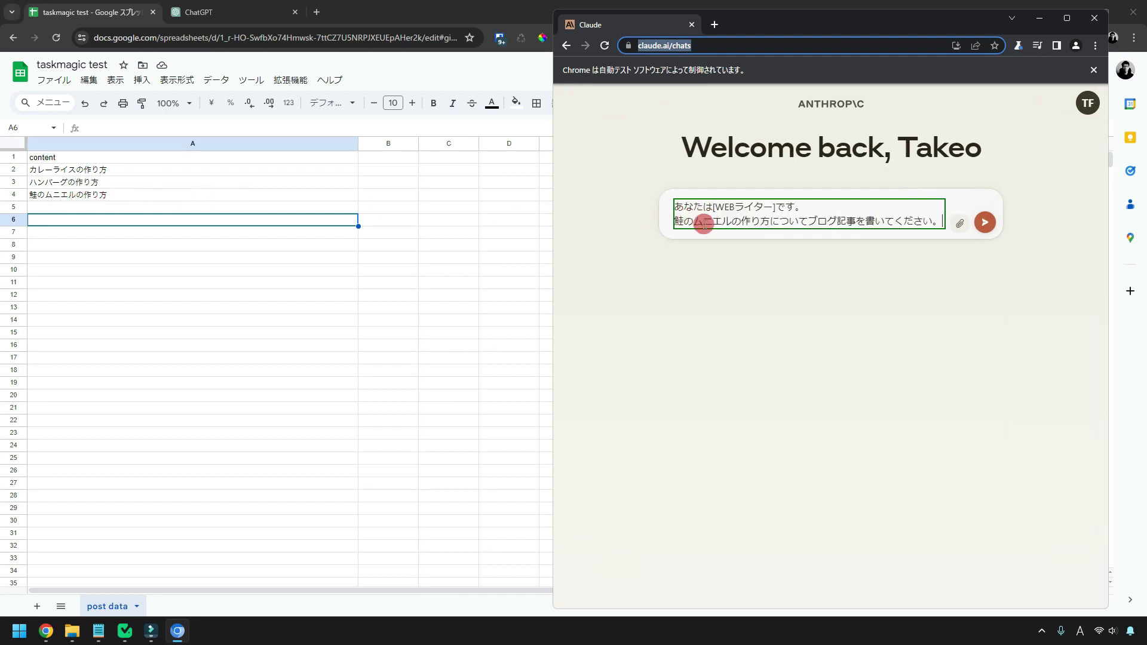
key(Return)
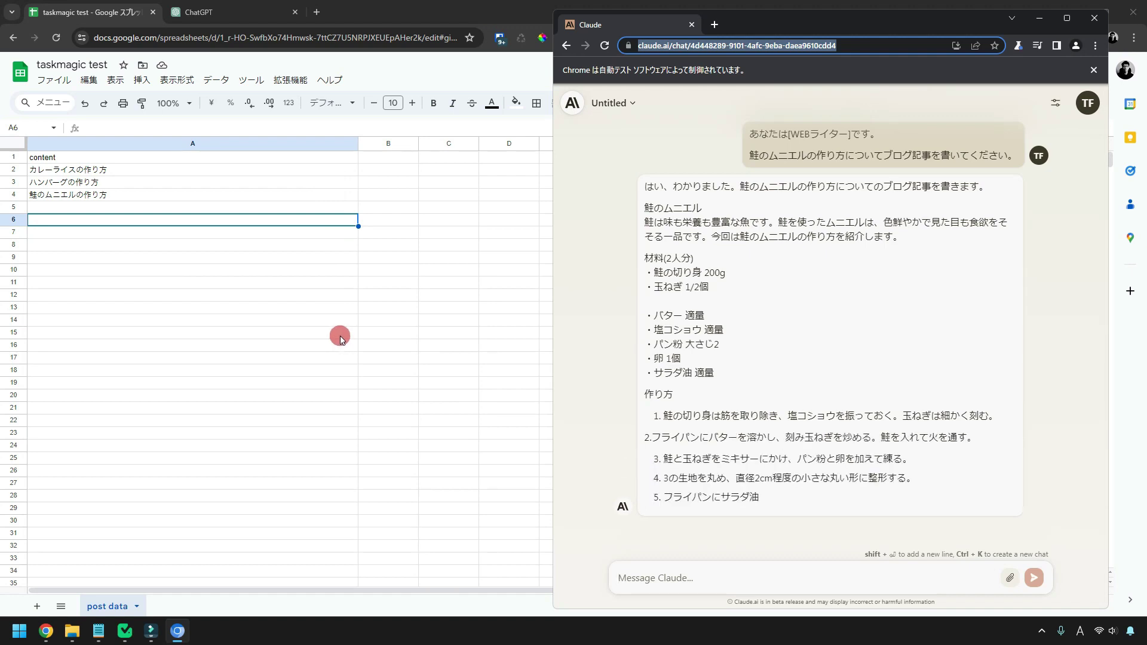
Highlight the without-API phrase and the message-limit note in the outline.
click(325, 407)
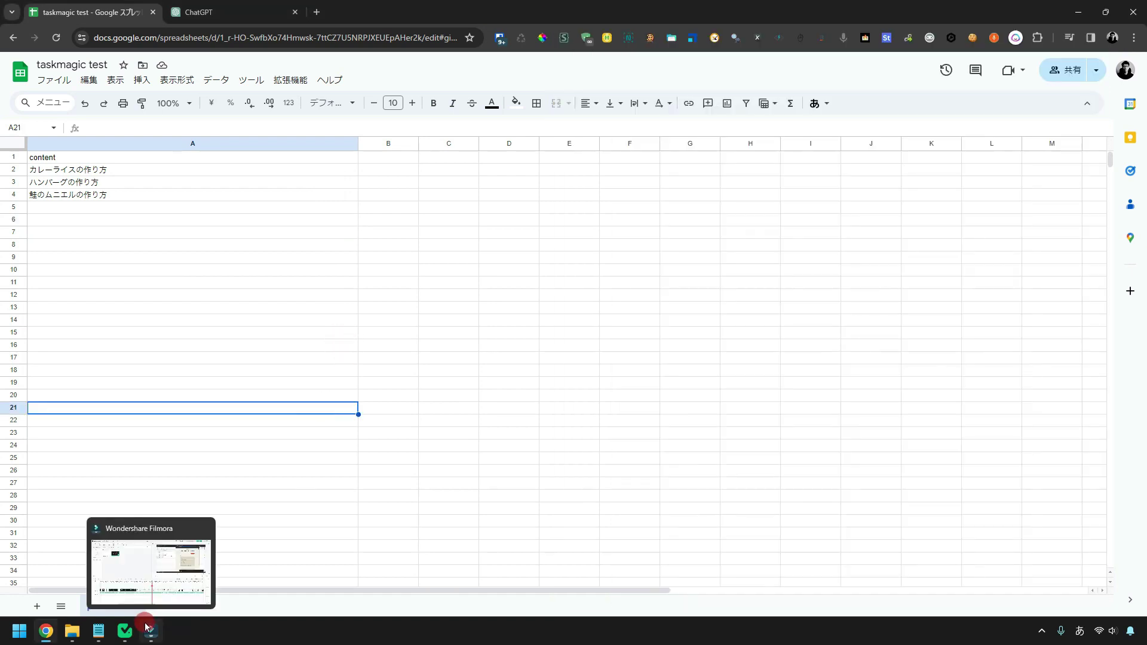
click(304, 323)
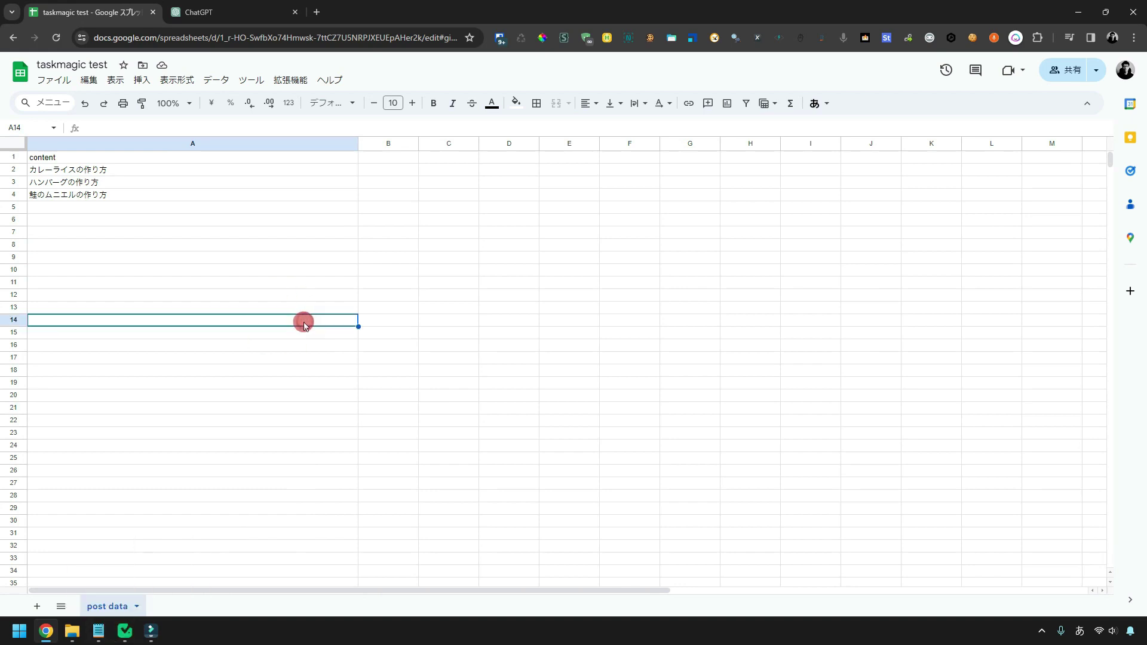
click(301, 360)
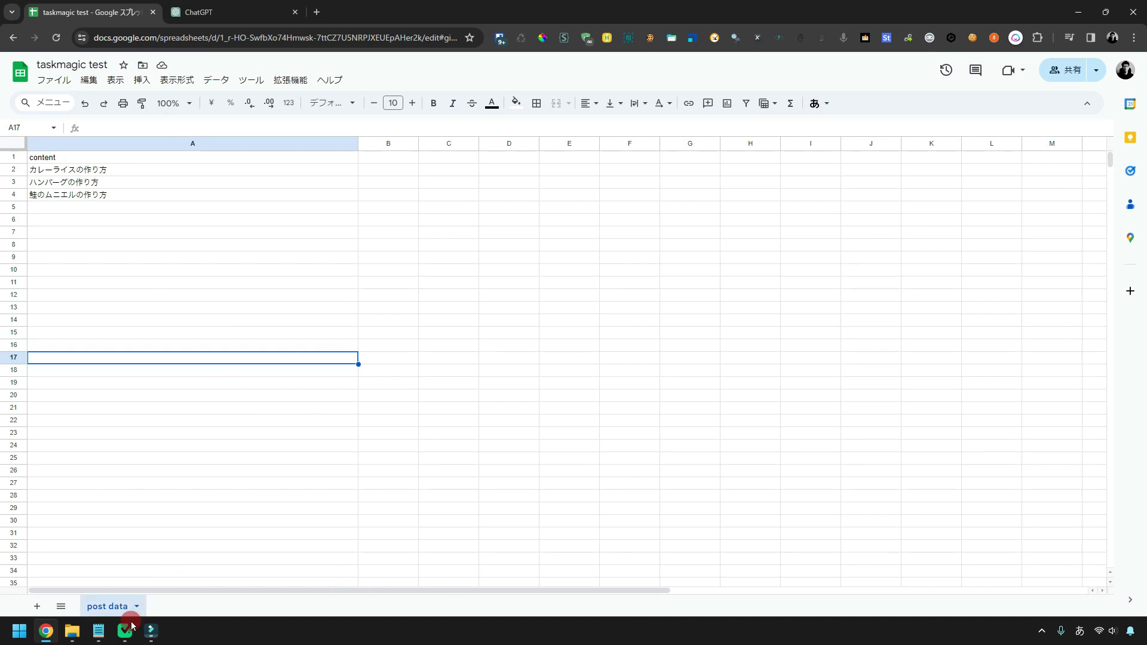
click(105, 632)
drag(840, 333, 959, 327)
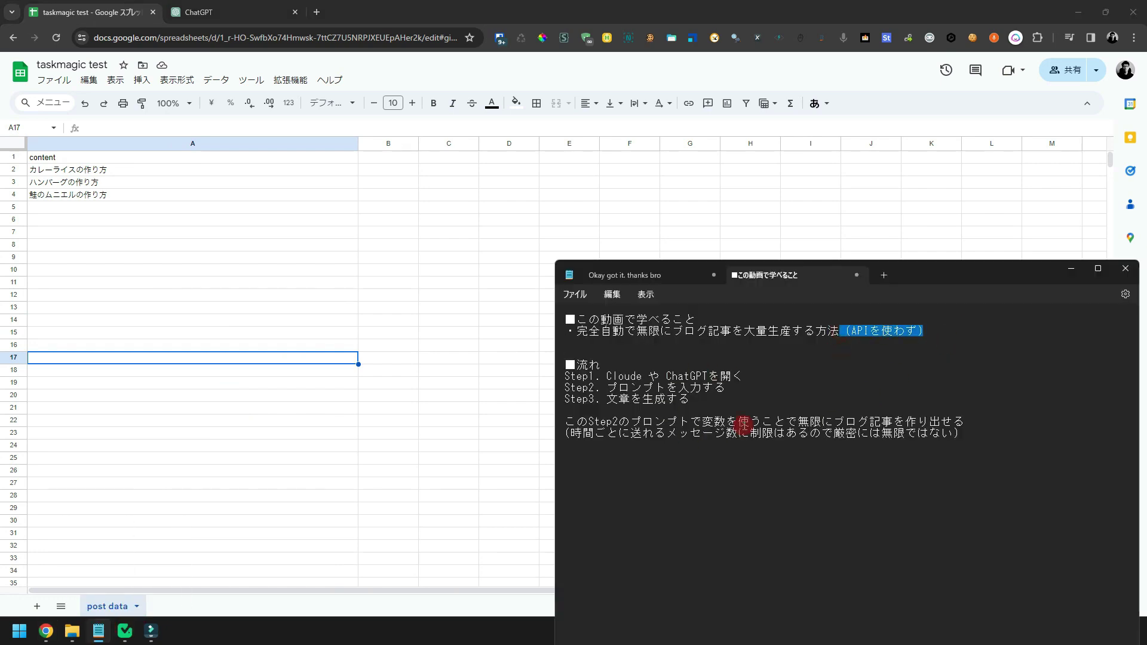
drag(594, 434, 907, 433)
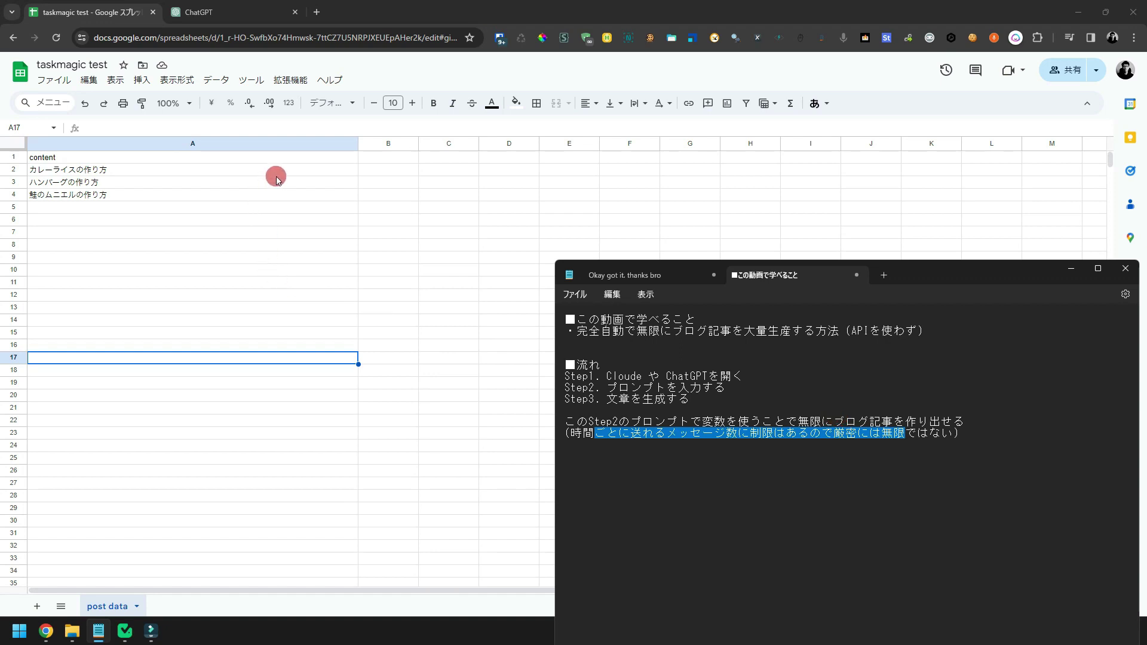
Select the keyword rows in column A, then return to the completed automation run.
drag(274, 170, 299, 529)
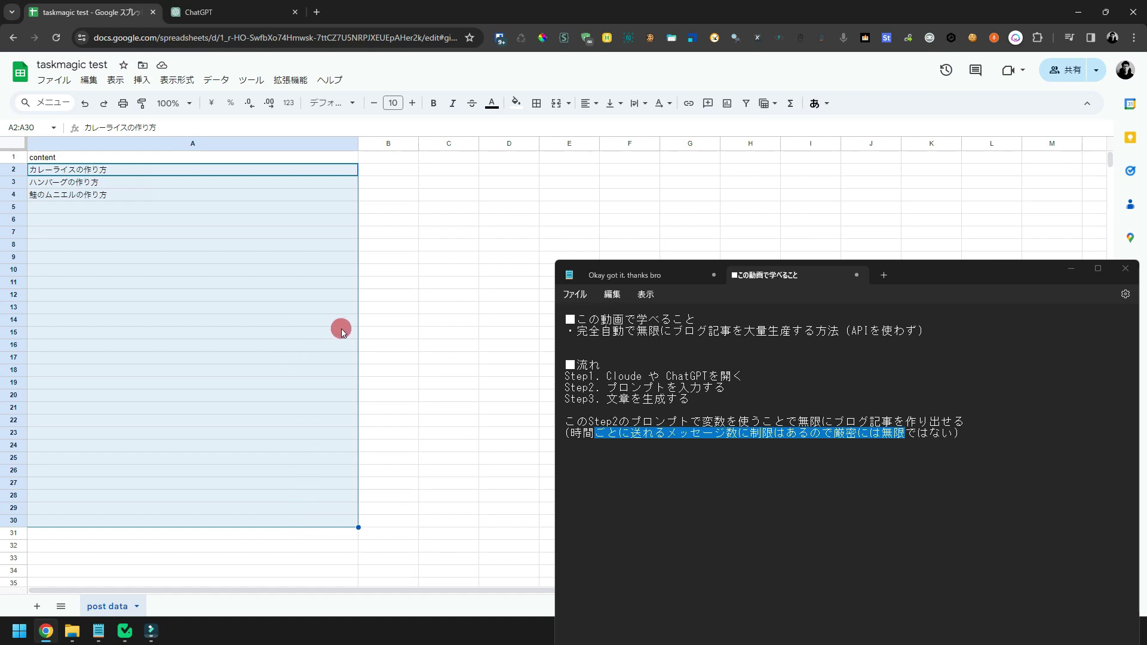
drag(318, 171, 324, 421)
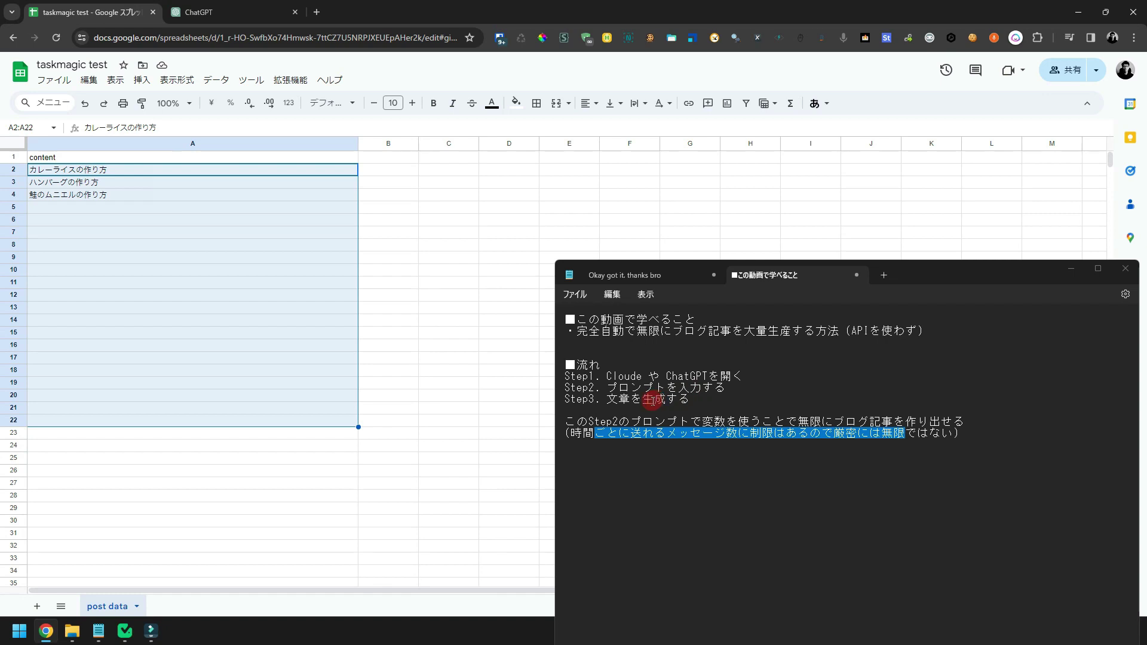
click(663, 409)
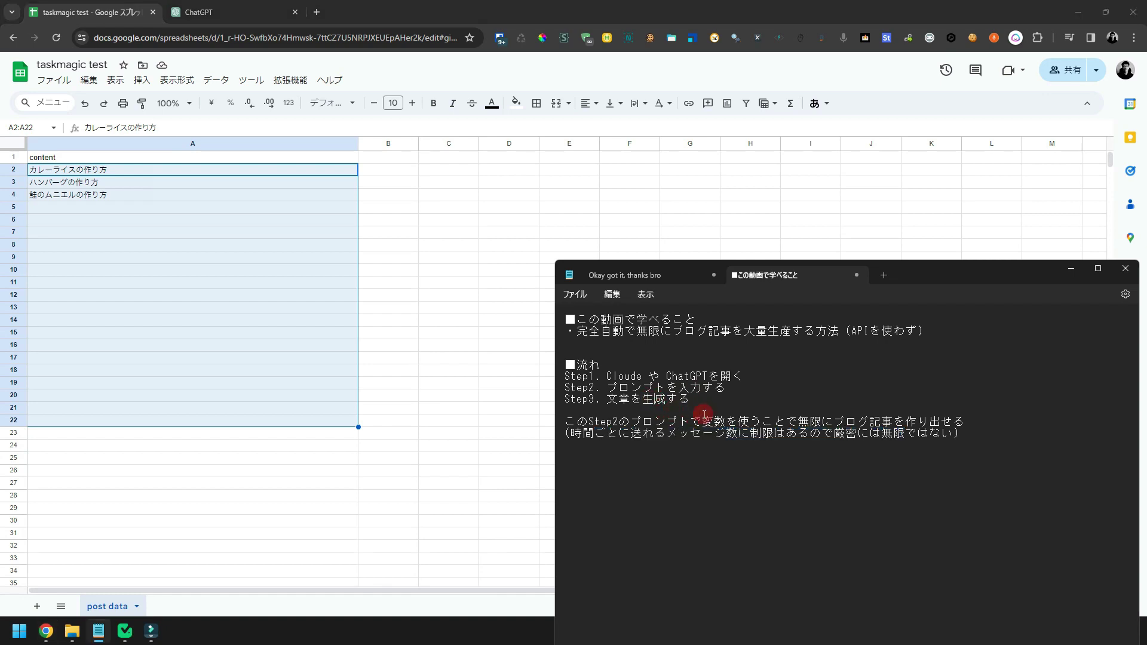
click(429, 387)
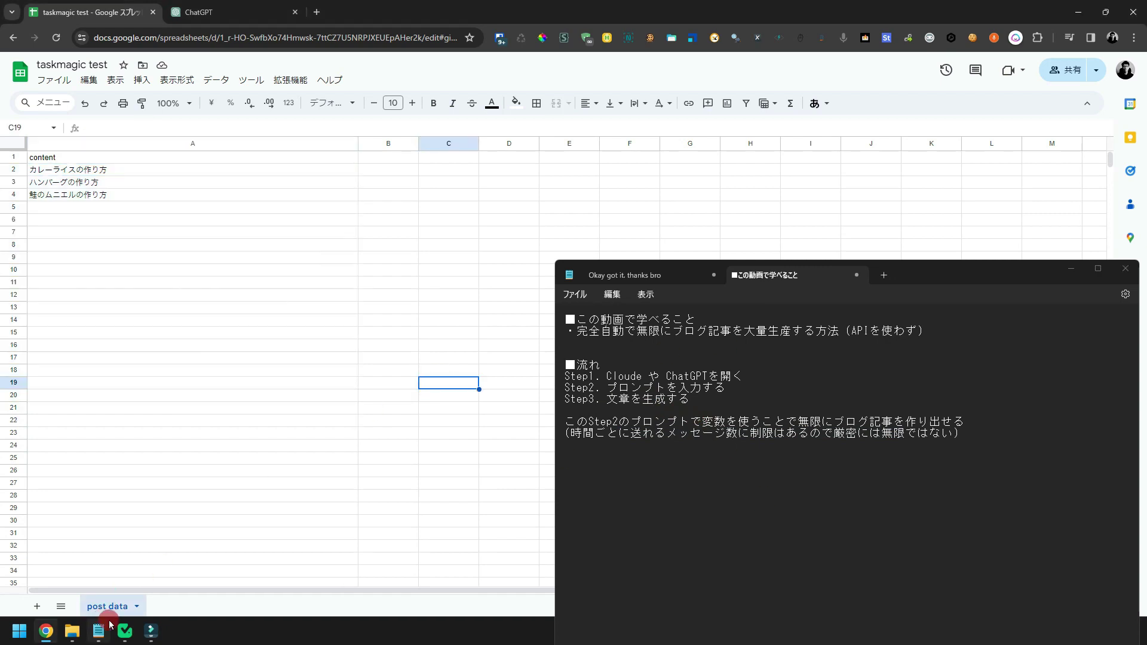
click(130, 631)
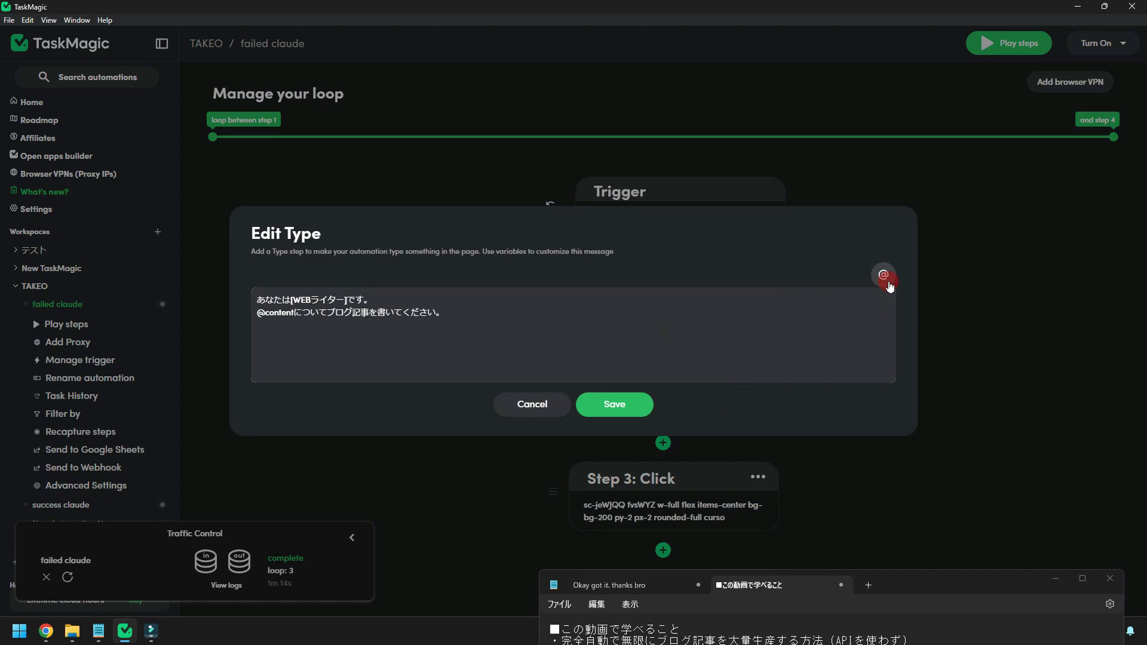
Reopen Step 2's Type prompt editor and select the existing prompt text.
click(883, 275)
click(616, 368)
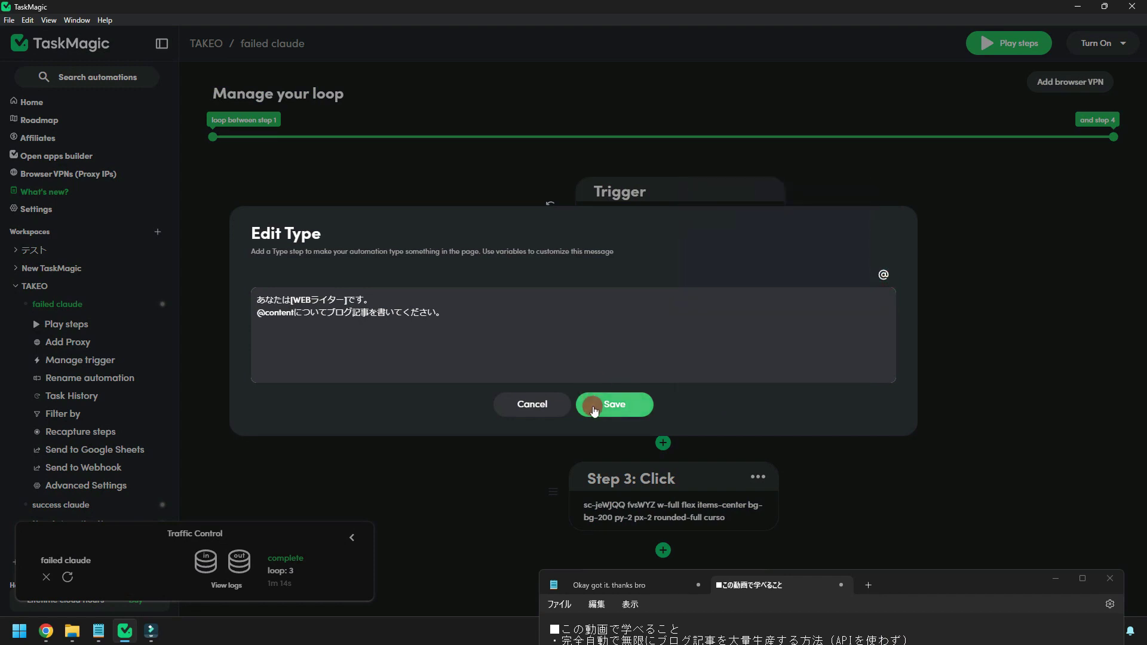
click(417, 355)
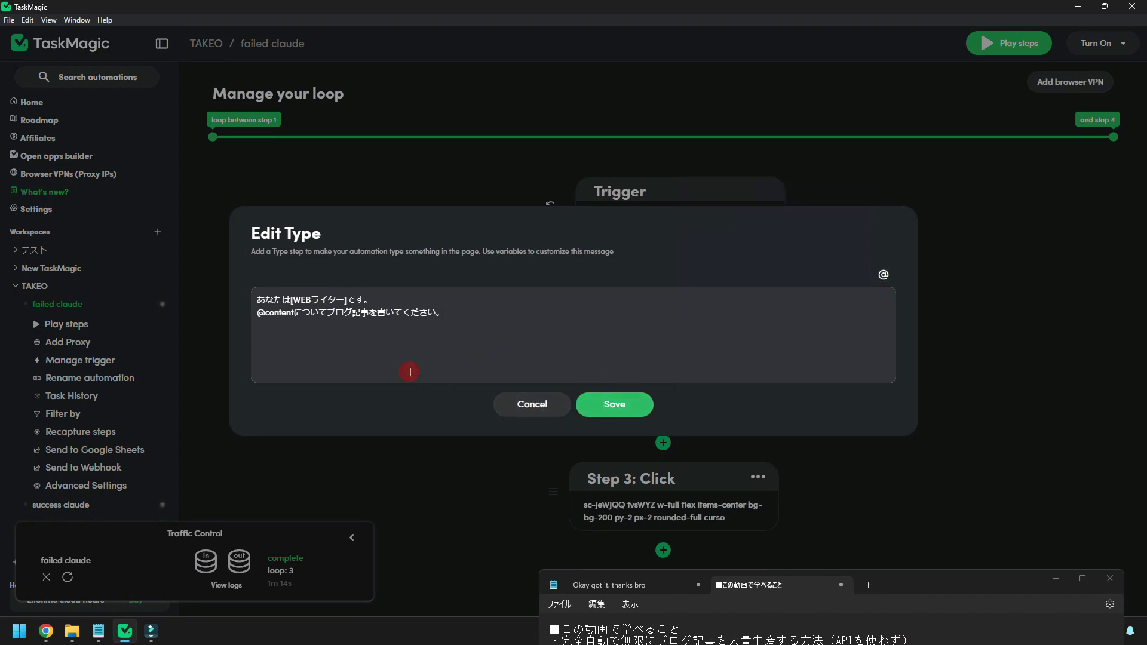
drag(506, 313, 218, 287)
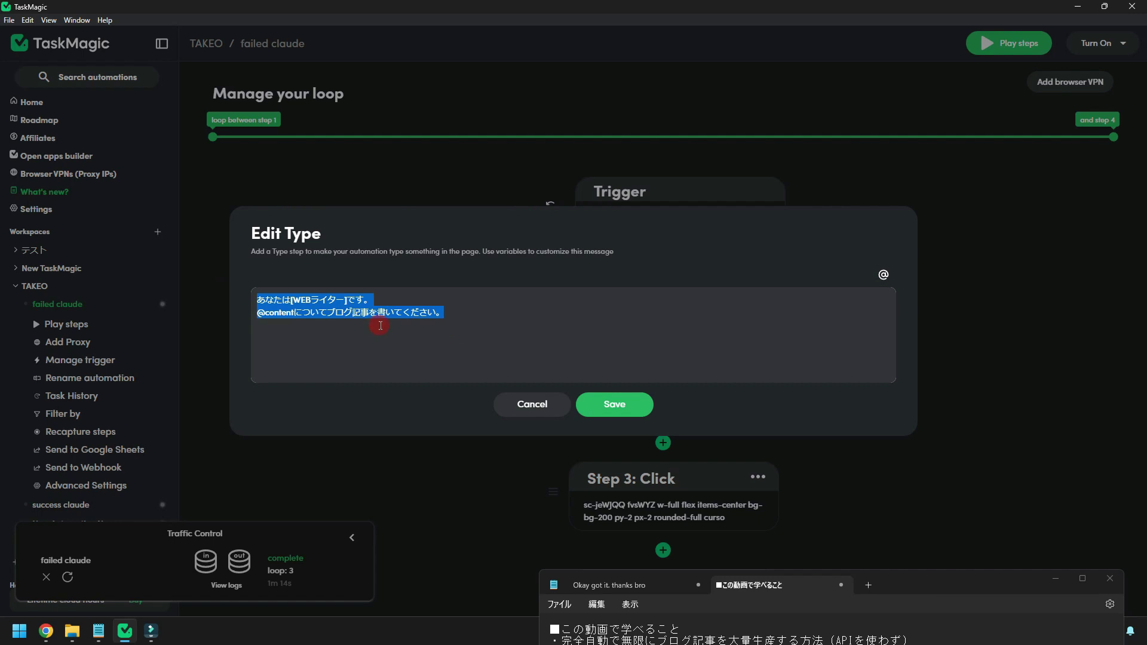
drag(465, 315, 205, 297)
click(403, 329)
drag(446, 313, 220, 317)
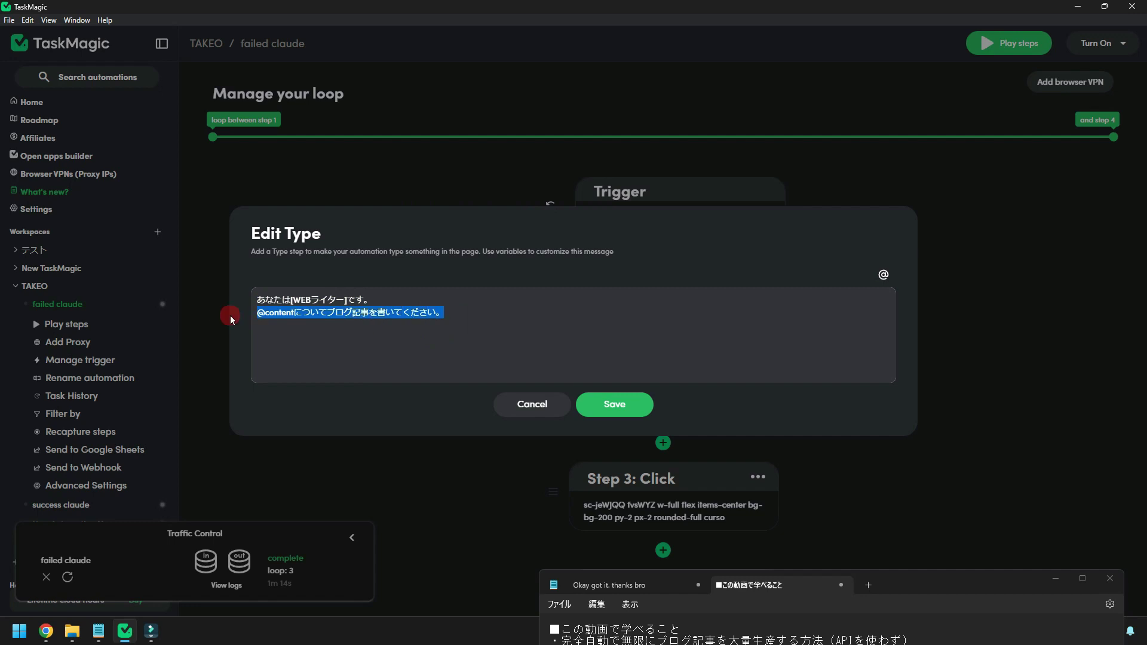
key(ctrl+c)
key(ctrl+v)
key(ctrl+v)
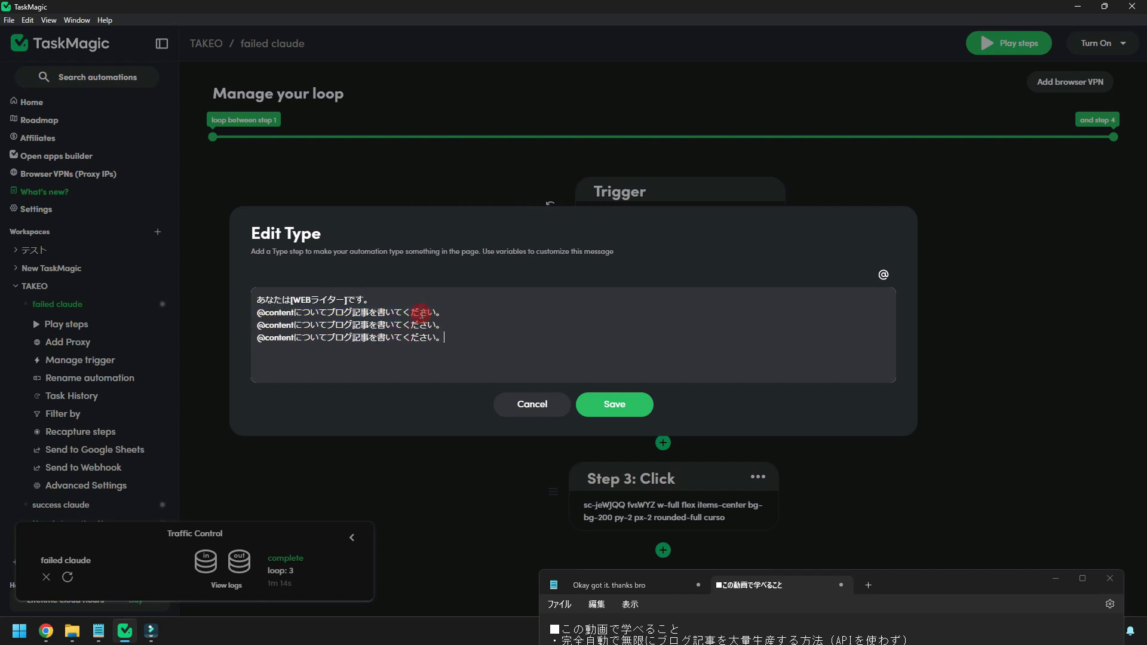